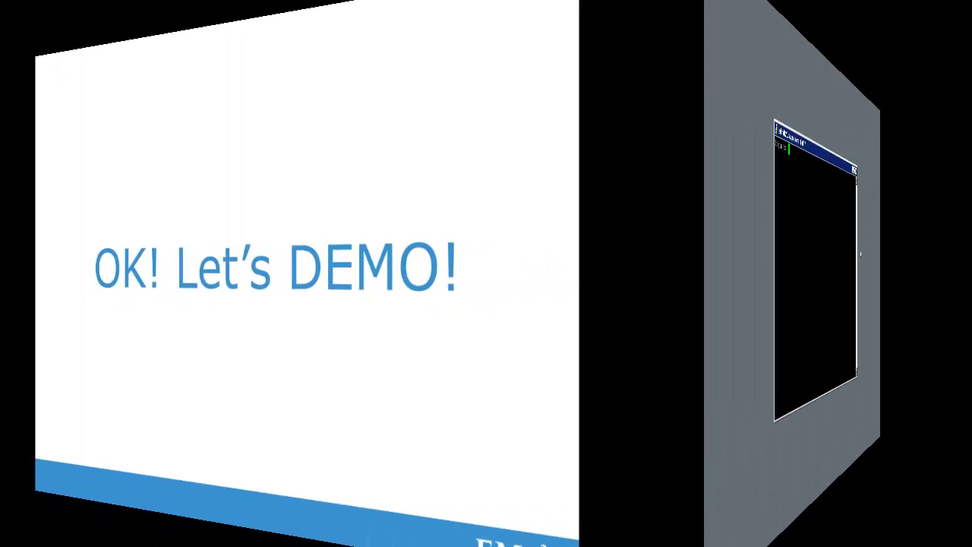
Sign in as sysadmin and list the read-only SNMP communities with 'snmp show ro-communities'.
type("sysadmin")
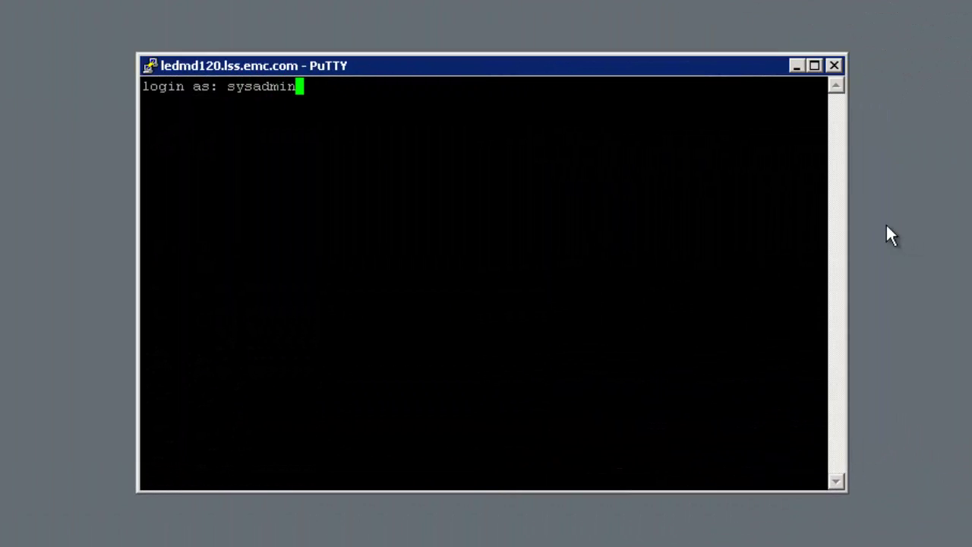
key("Return")
key("Return")
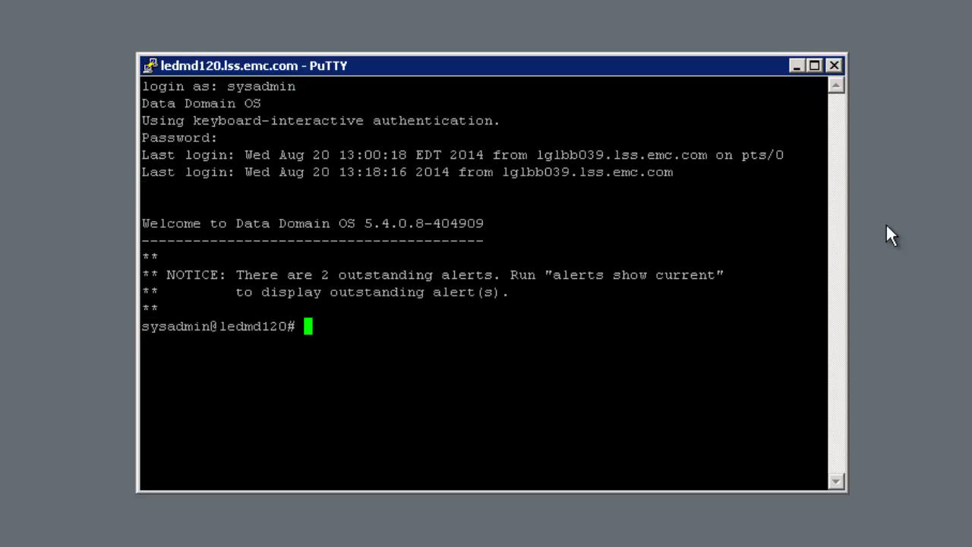
type("snmp")
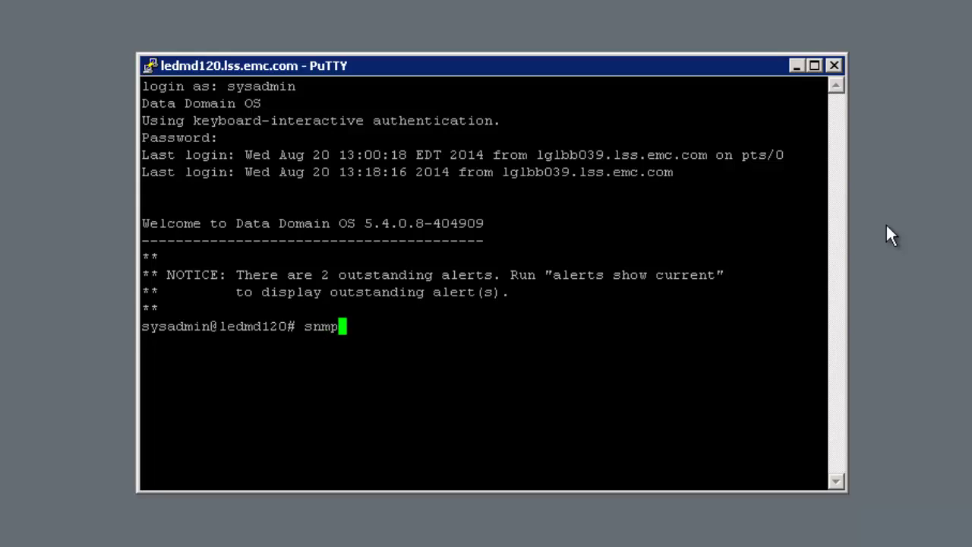
type(" show ro")
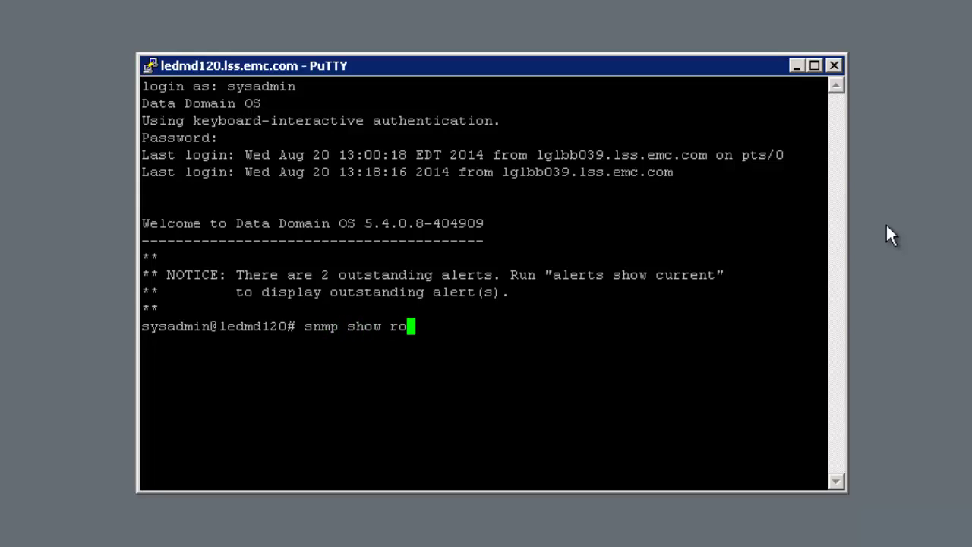
type("-communities")
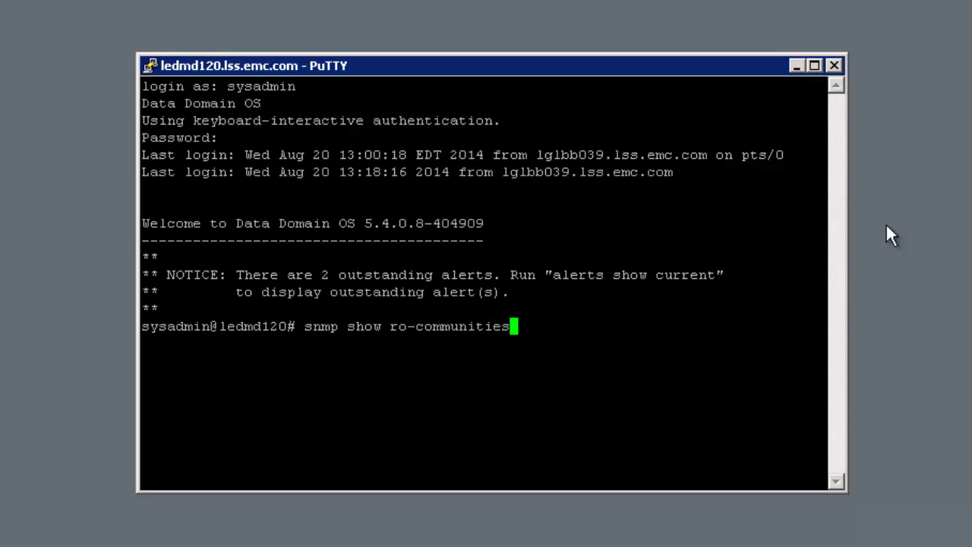
key("Return")
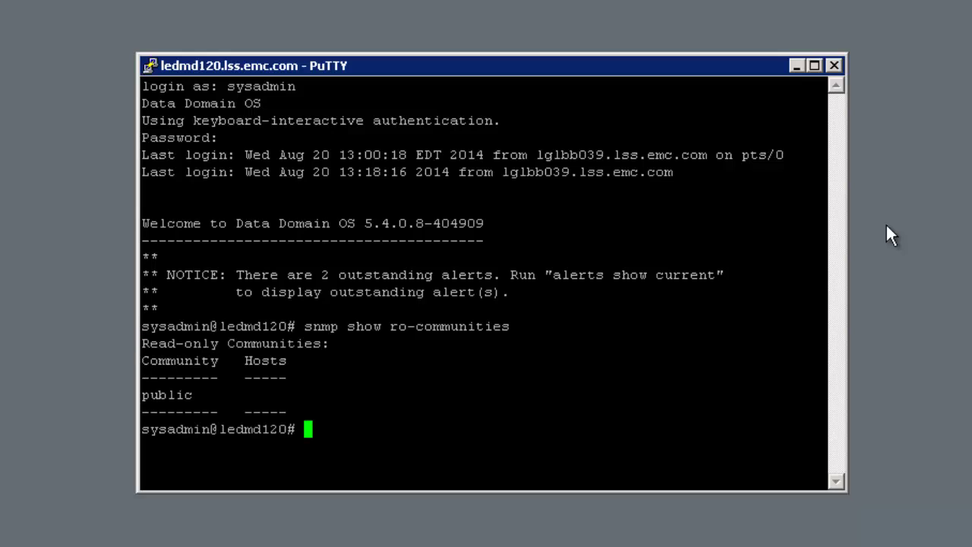
Add host 10.247.59.46 to the public read-only SNMP community, confirming with y.
type("snmp add")
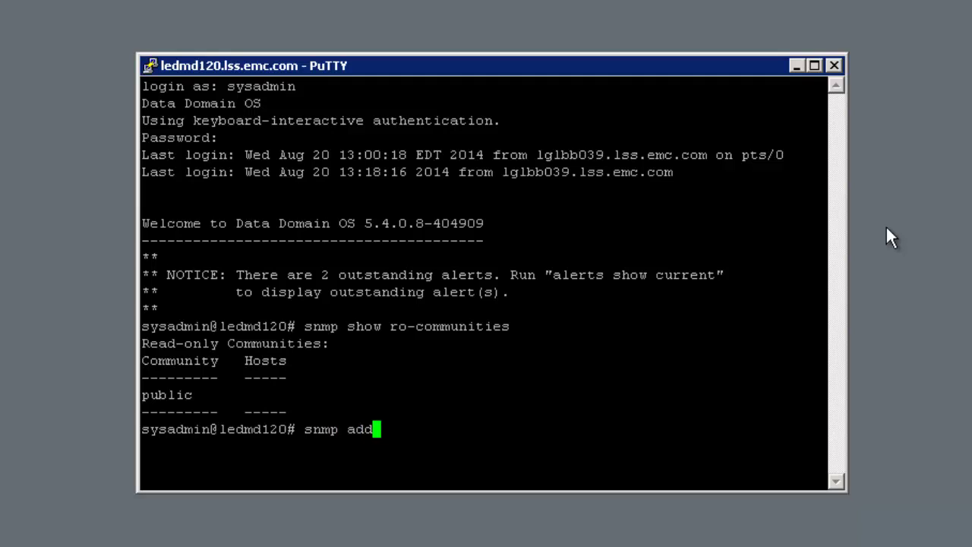
type(" ro-com")
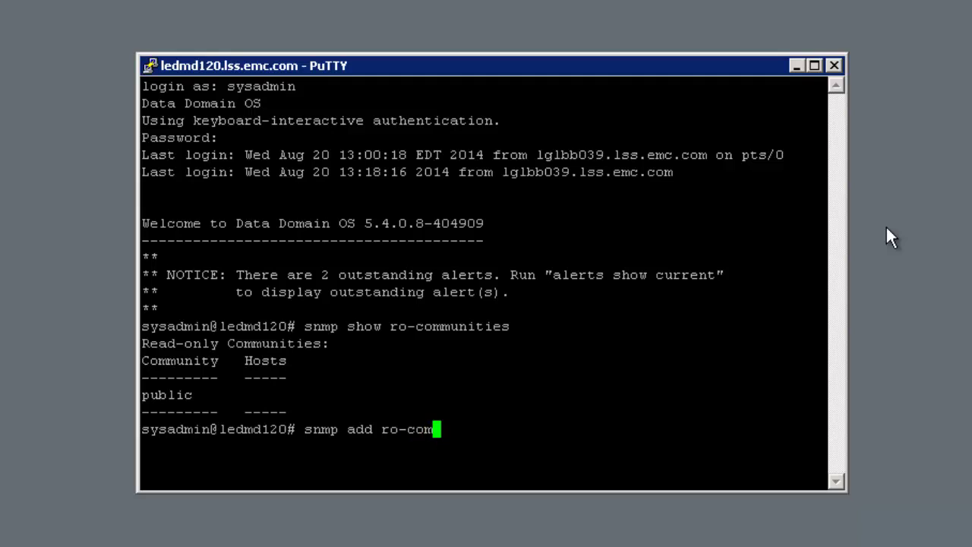
type("munity ")
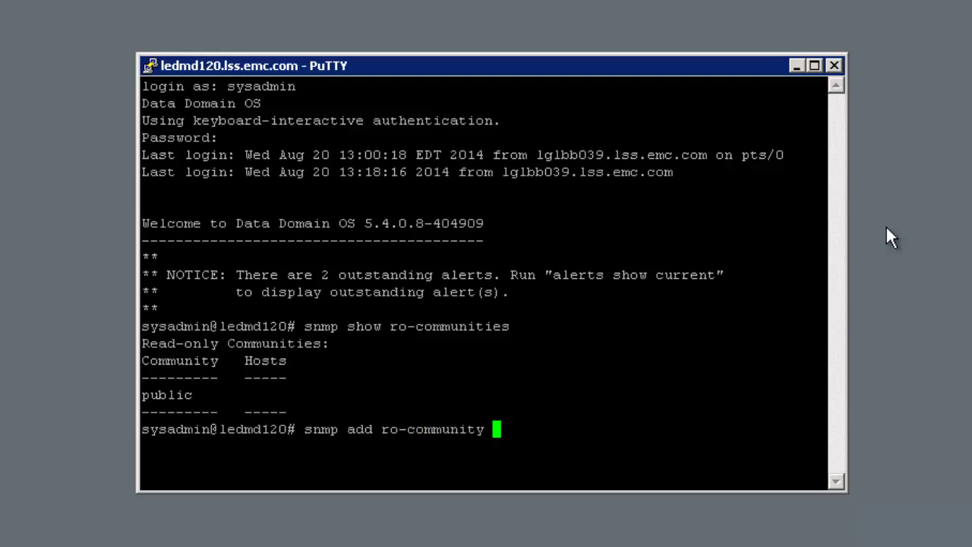
type("public")
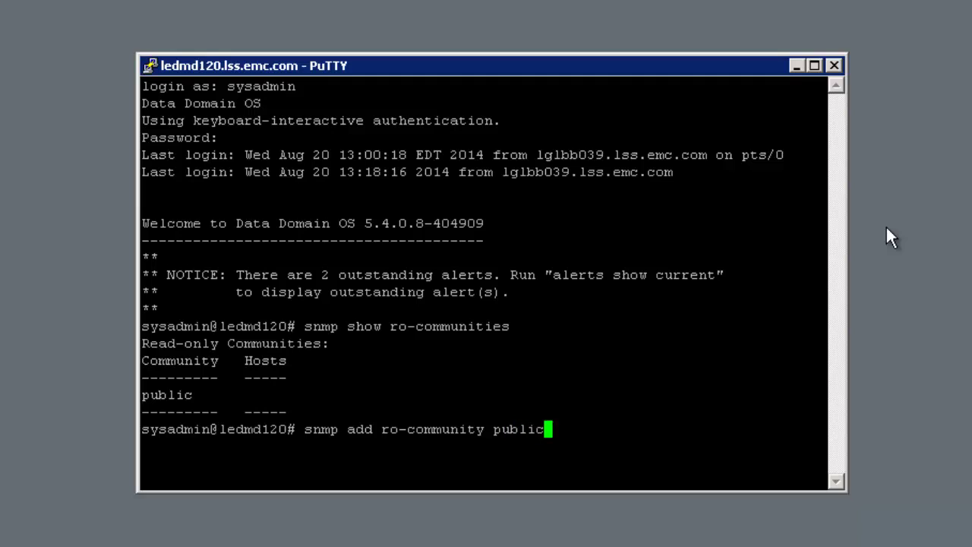
type(" hosts")
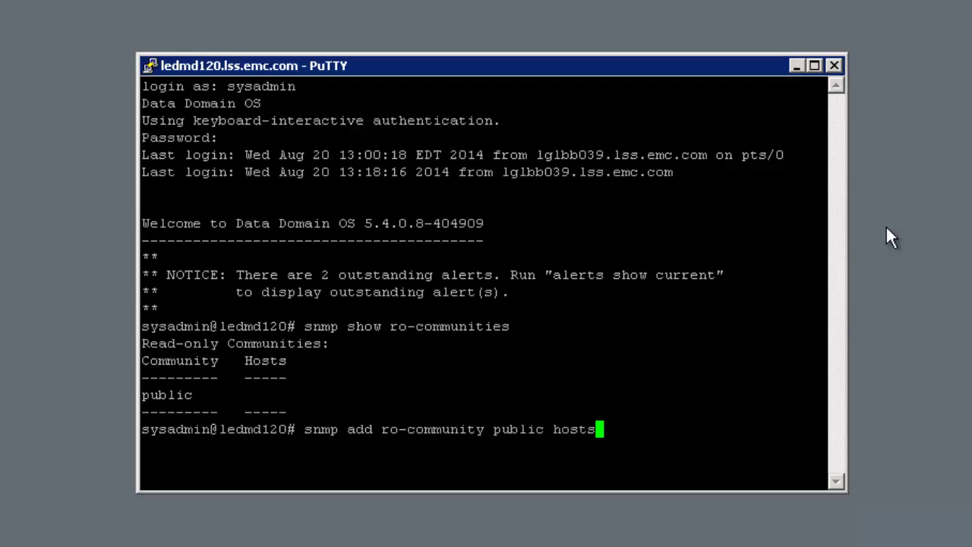
type(" 10.247")
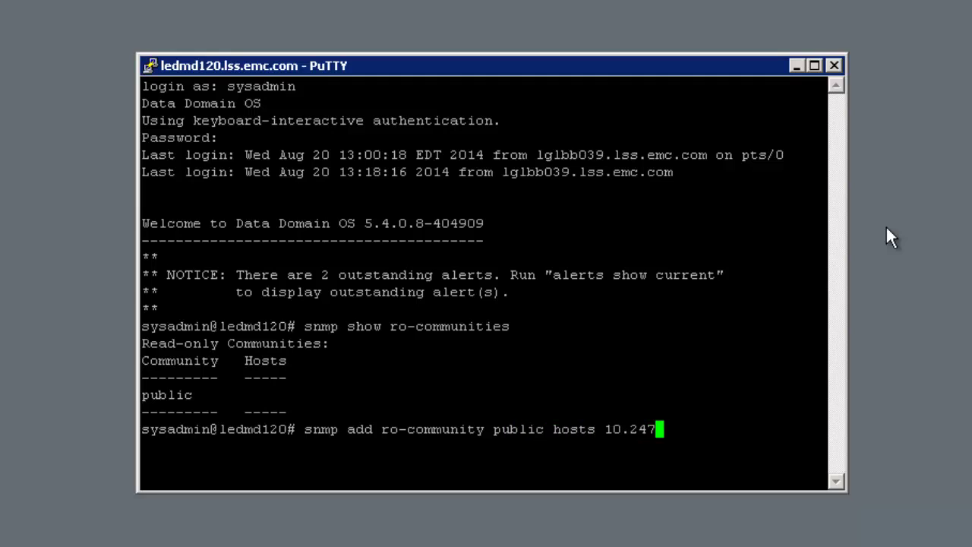
type(".59.46")
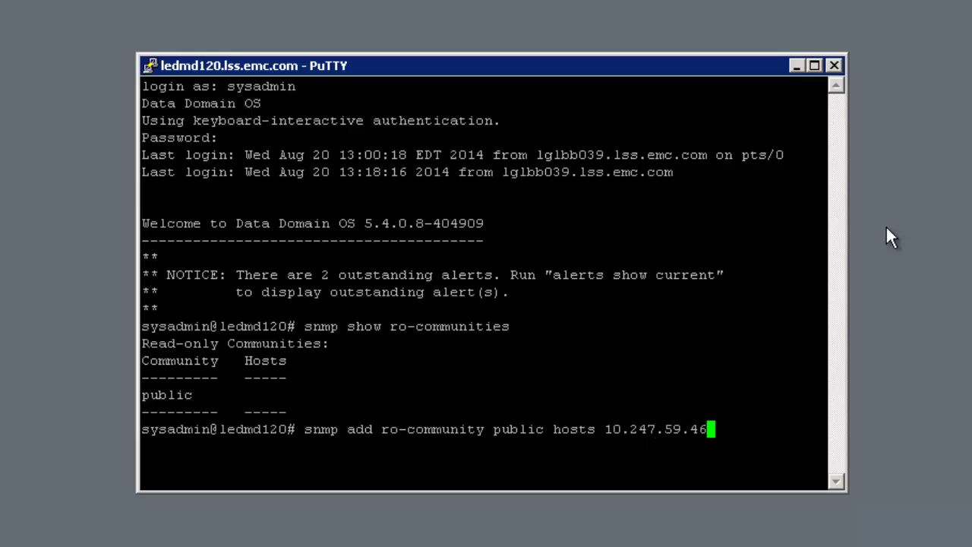
key("Return")
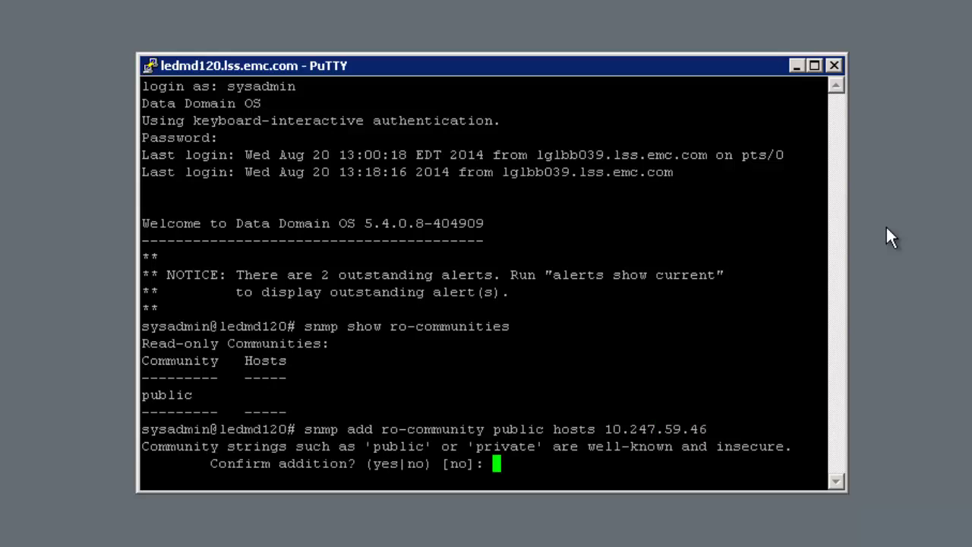
type("y")
key("Return")
Disable and re-enable SNMP, then re-list the communities to confirm 10.247.59.46 appears.
type("snmp ")
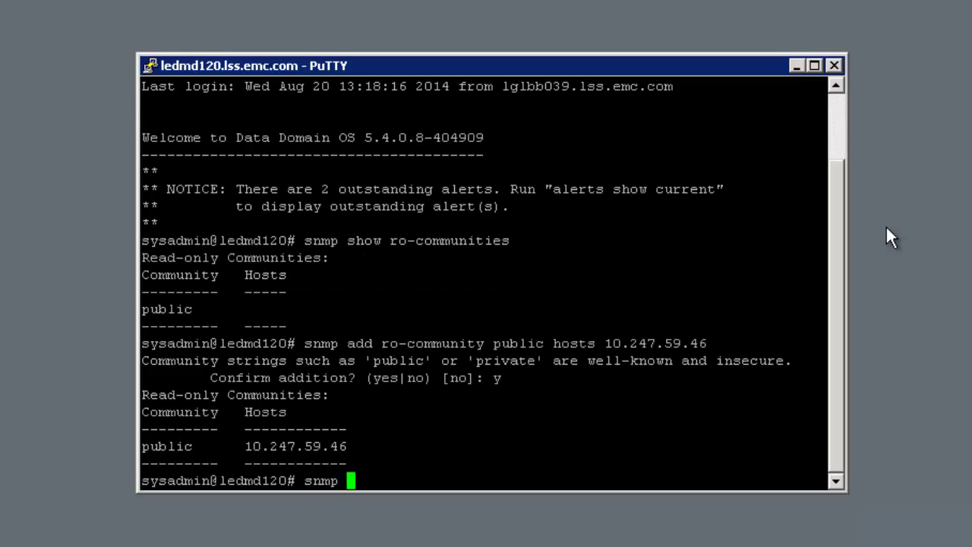
type("disable")
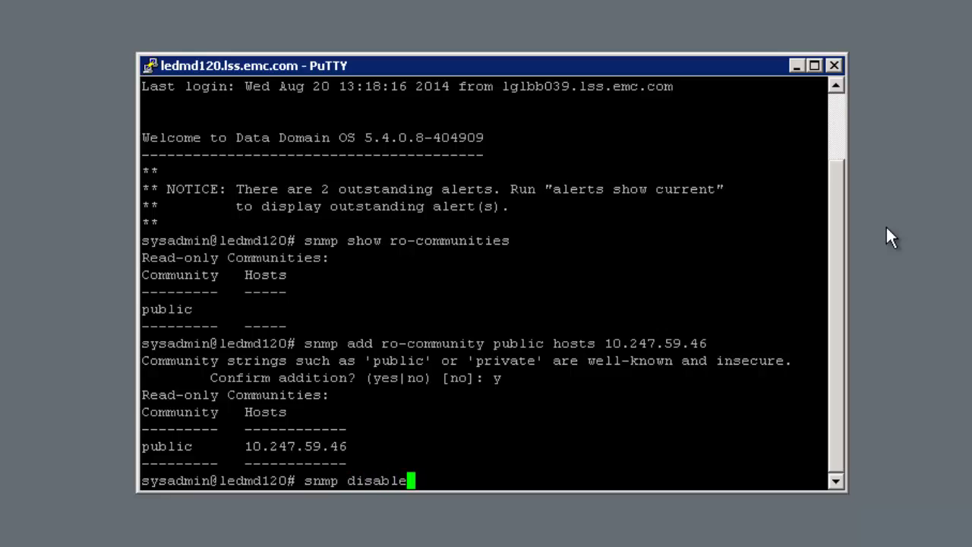
key("Return")
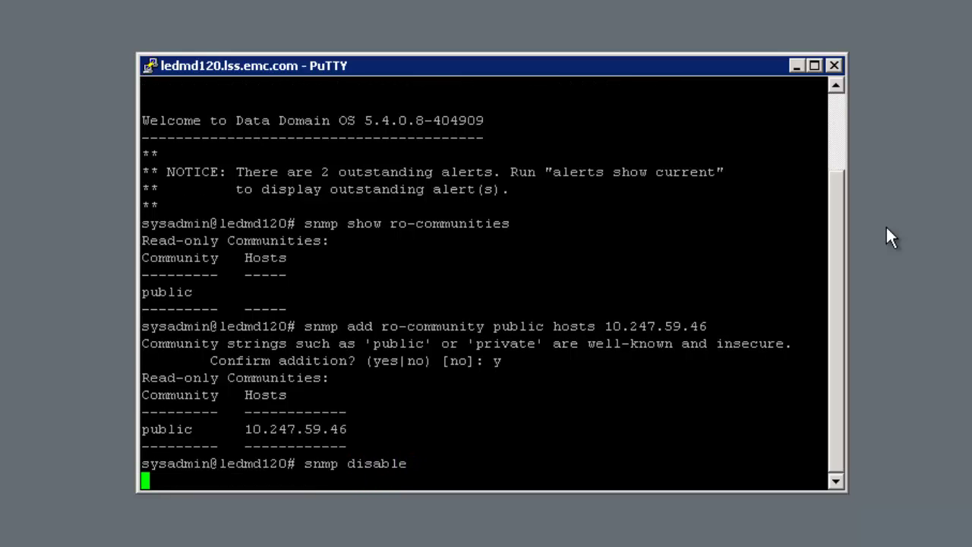
type("snmp")
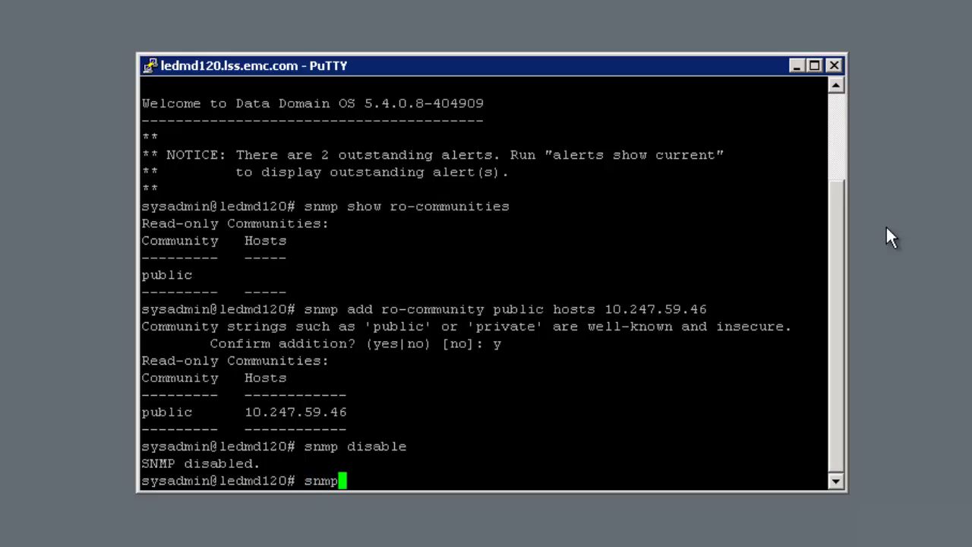
type(" enable")
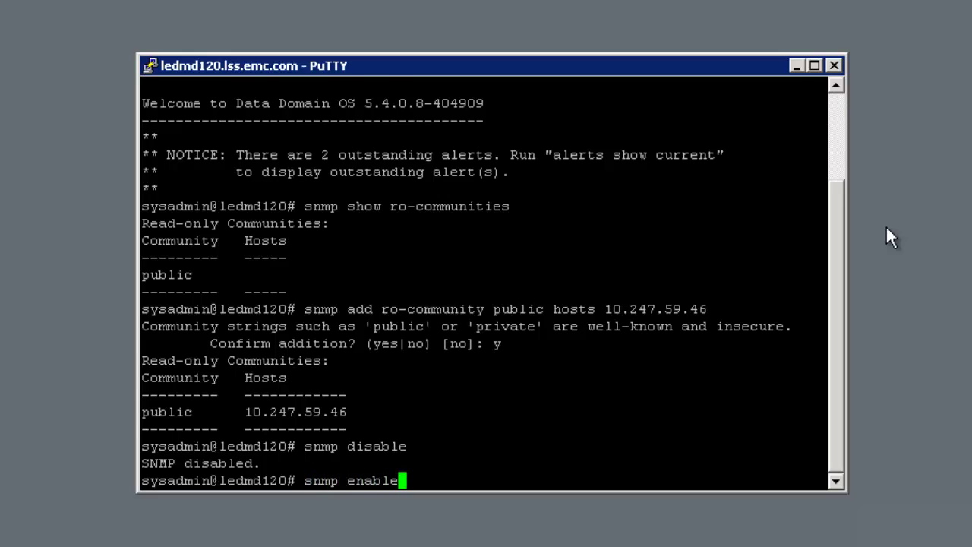
key("Return")
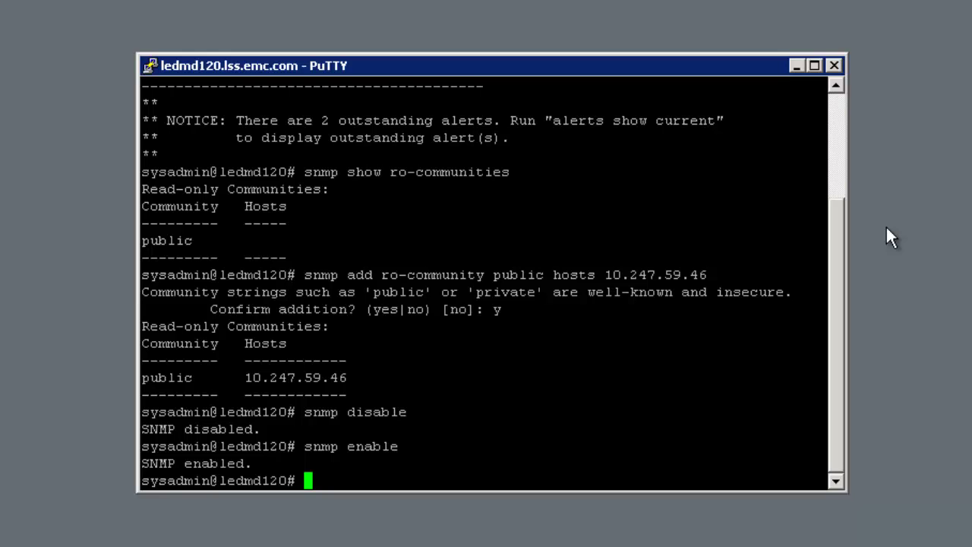
key("Up")
key("Up")
key("Up")
key("Up")
key("Return")
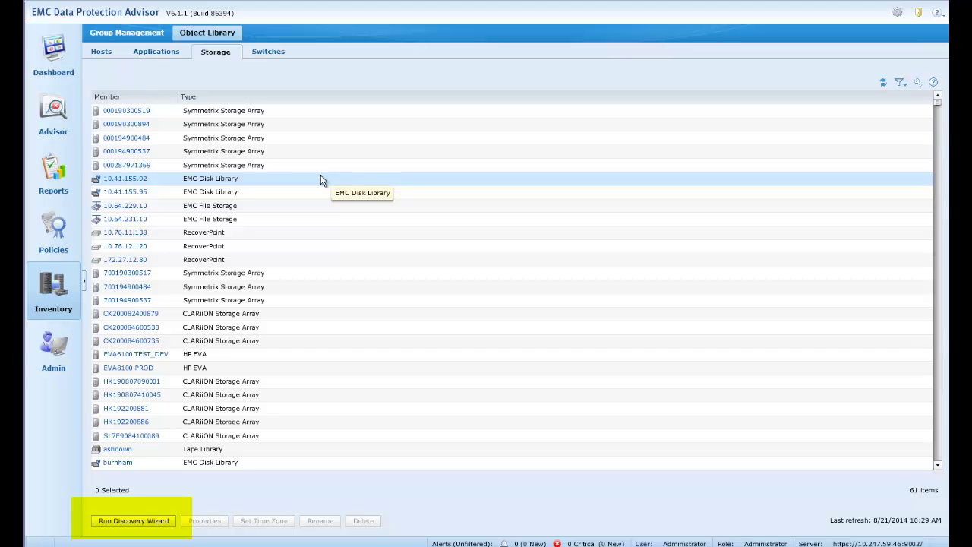
Go to the Admin area and show its System page.
left_click(65, 346)
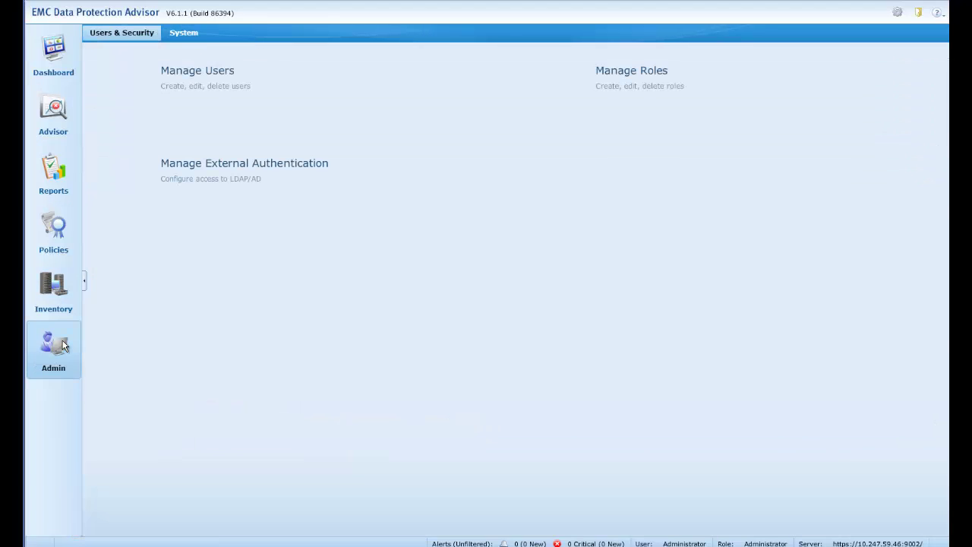
left_click(183, 34)
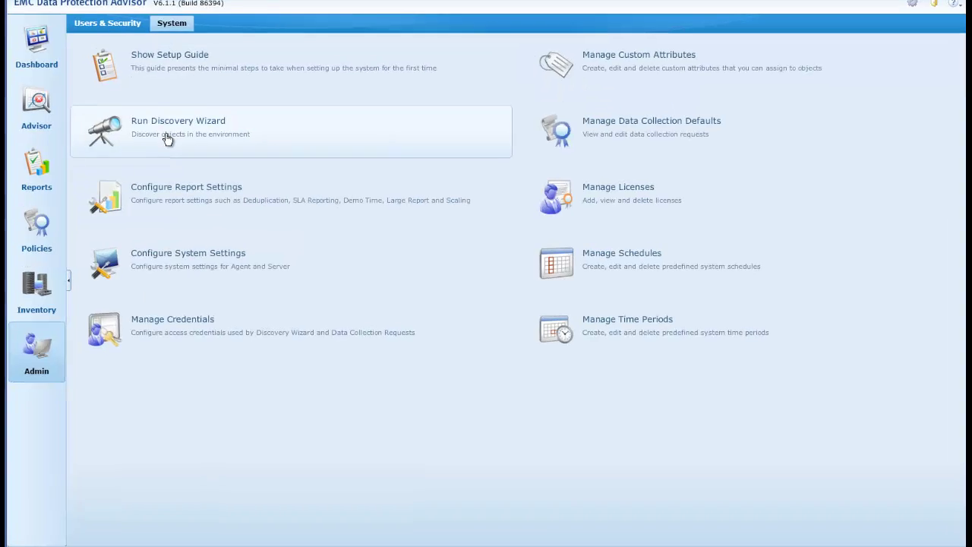
Start a new discovery choosing EMC Data Domain under Protection Storage, advancing to connection information.
left_click(167, 139)
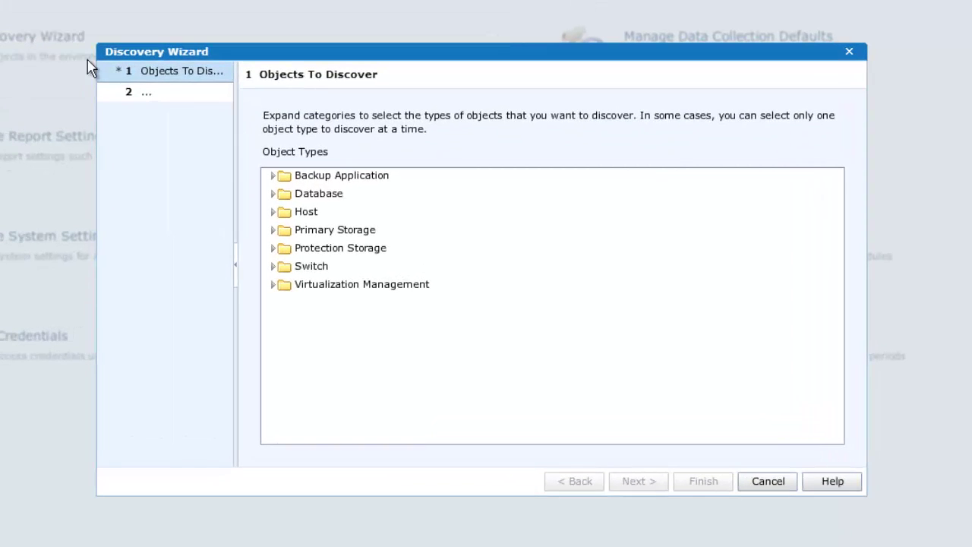
left_click(273, 248)
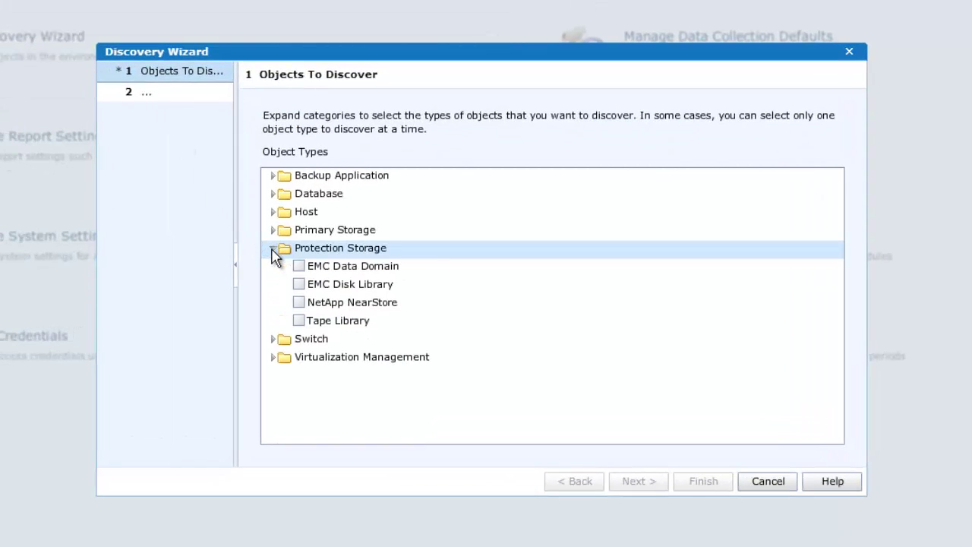
left_click(299, 267)
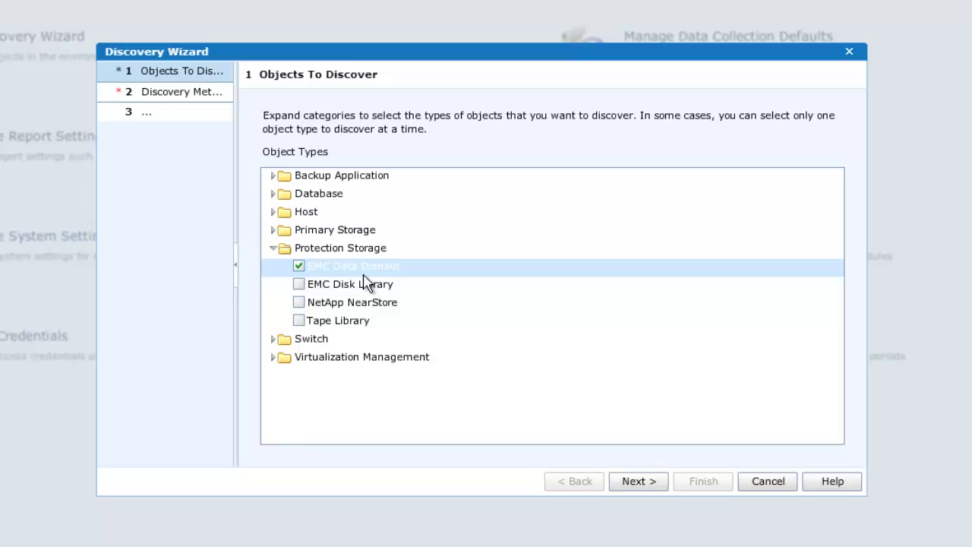
left_click(626, 483)
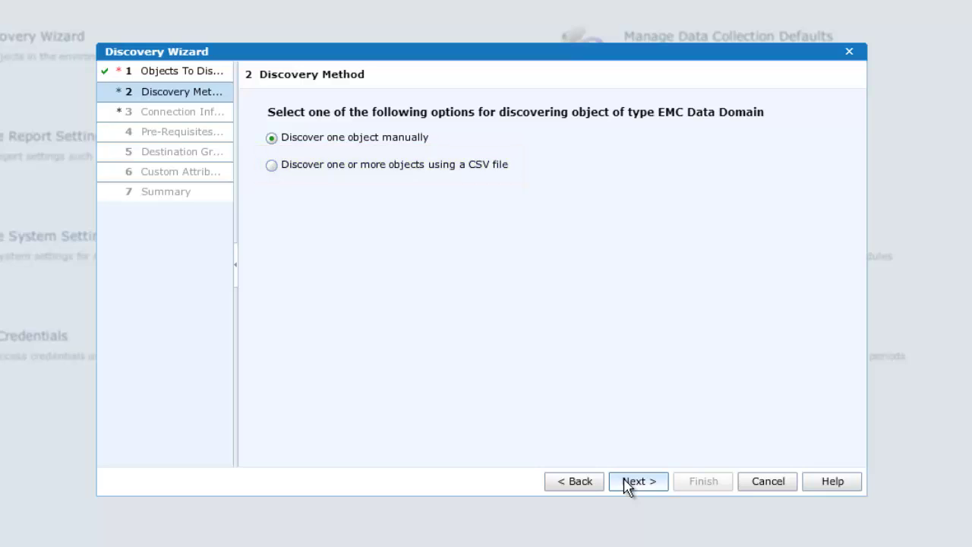
left_click(627, 481)
Enter Data Domain name 10.241.205.120 with alias ledmd120.lss.emc.com.
left_click(481, 150)
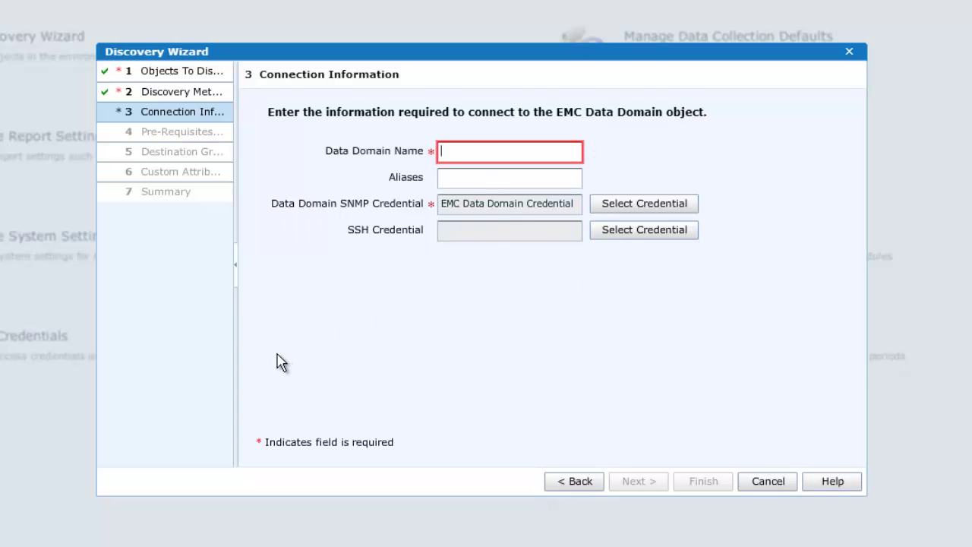
type("10.241.205.120")
key("Tab")
type("ledmd120.lss.emc.com")
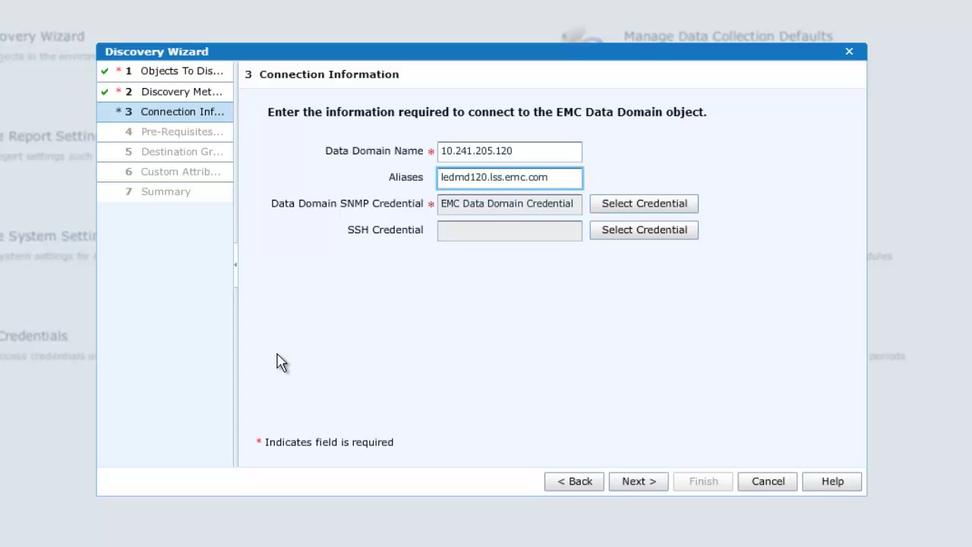
left_click(644, 207)
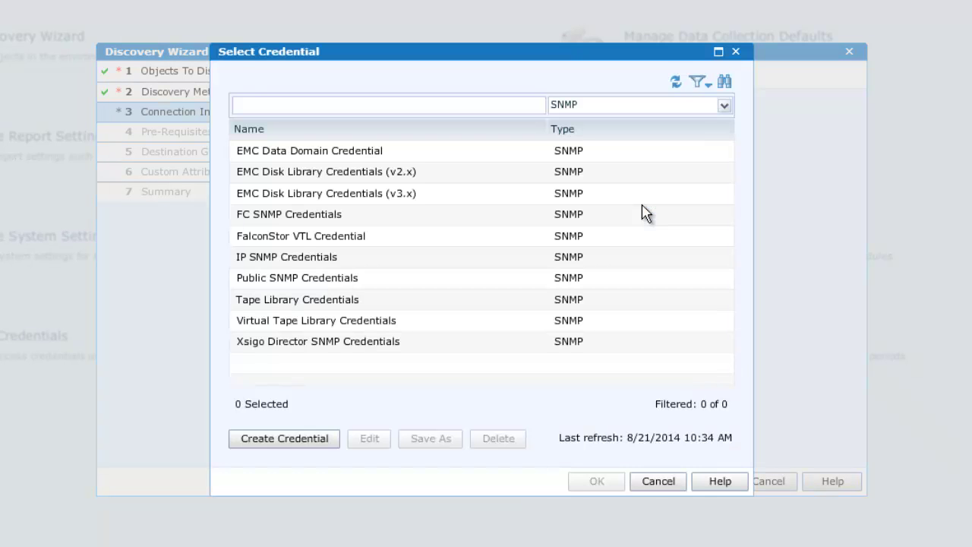
left_click(394, 157)
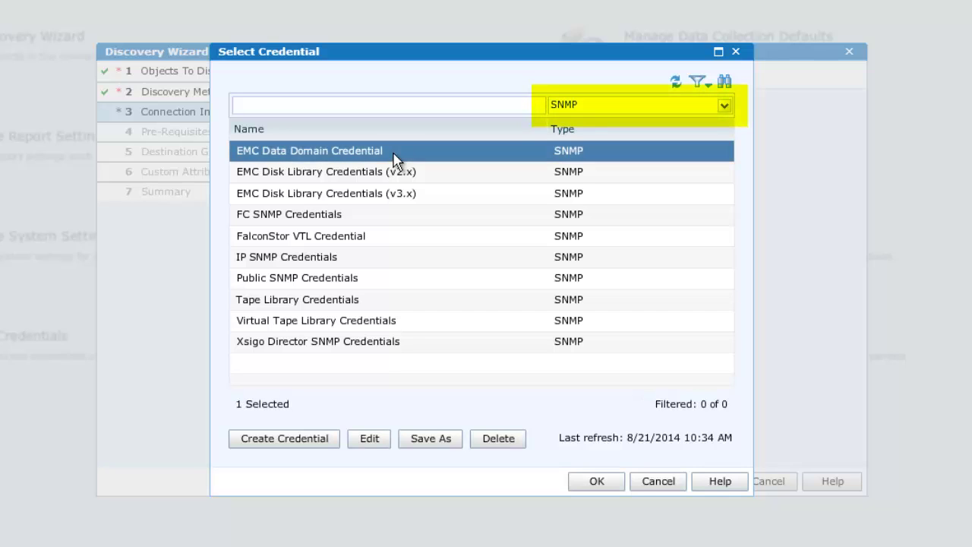
left_click(370, 439)
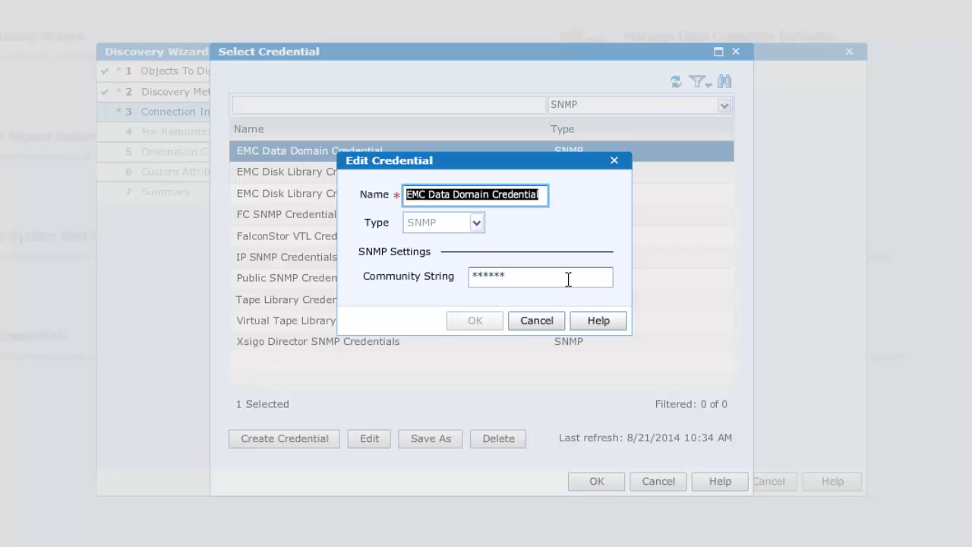
left_click(553, 321)
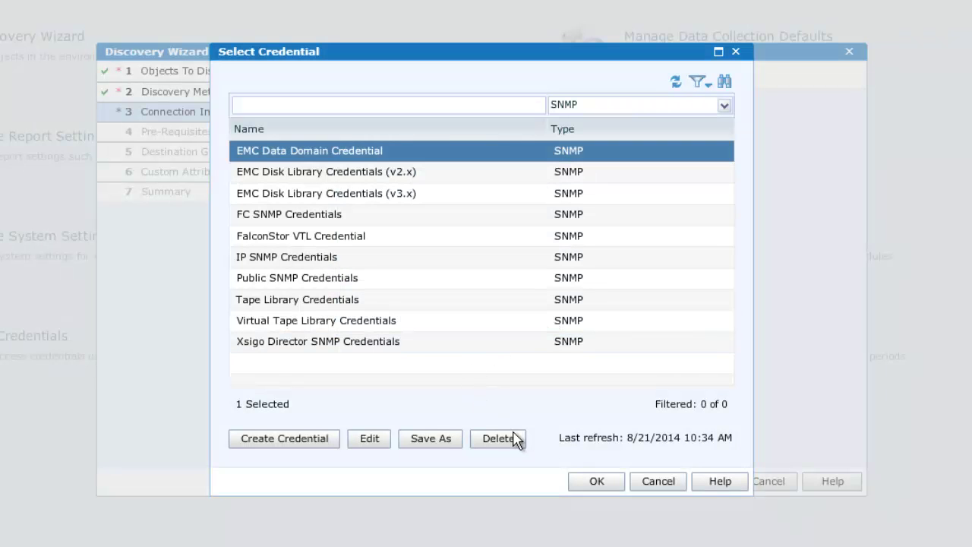
left_click(599, 483)
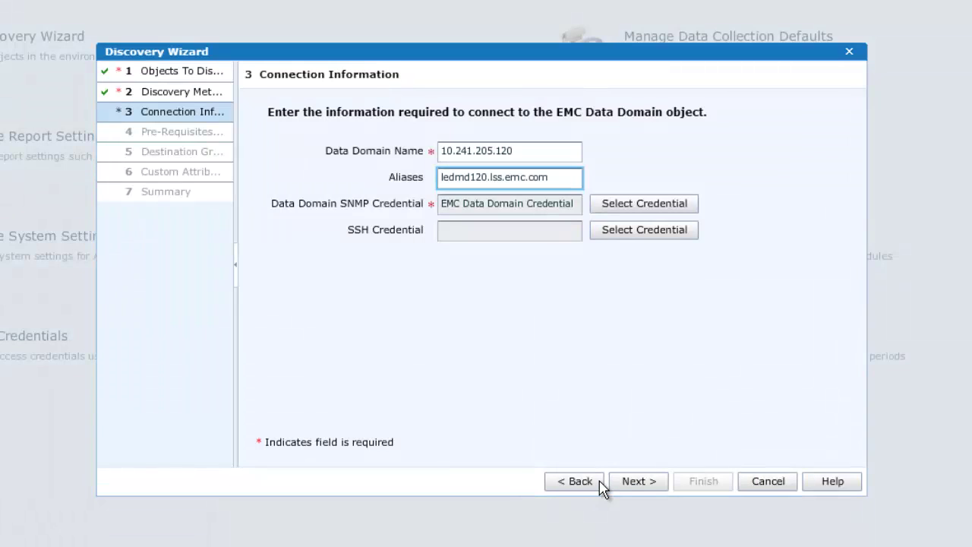
Update DataDomain Demo SSH Cred's password and select it as the SSH credential.
left_click(648, 231)
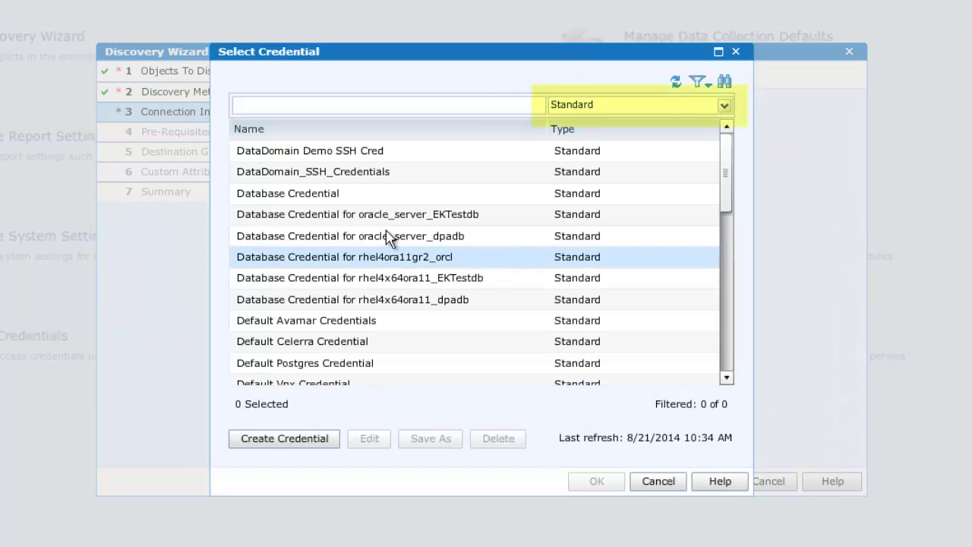
left_click(312, 156)
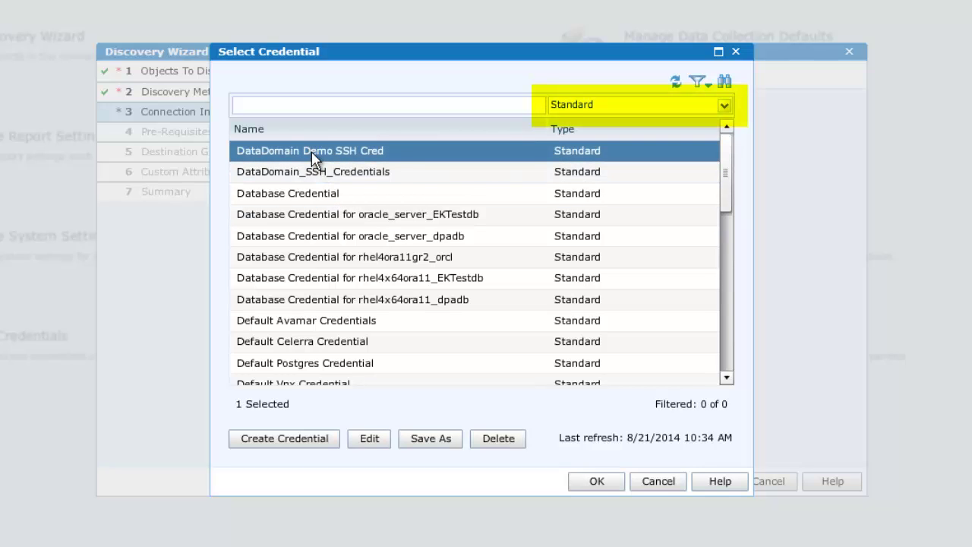
left_click(370, 440)
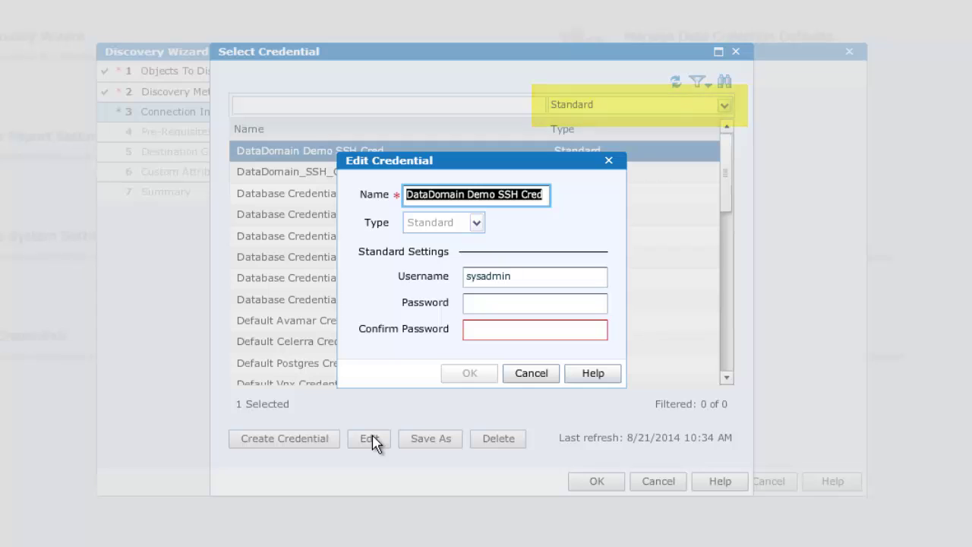
left_click(506, 302)
type("******")
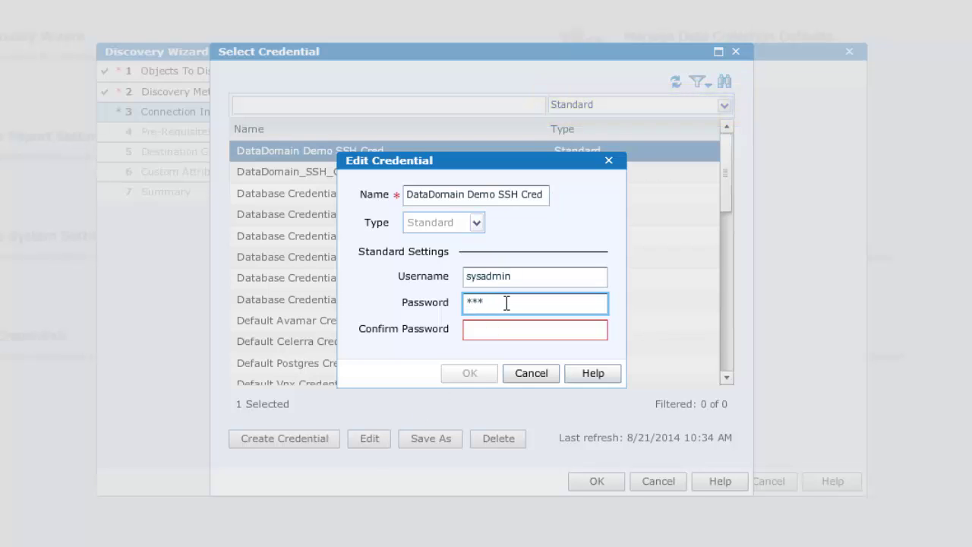
type("*")
key("Tab")
type("*******")
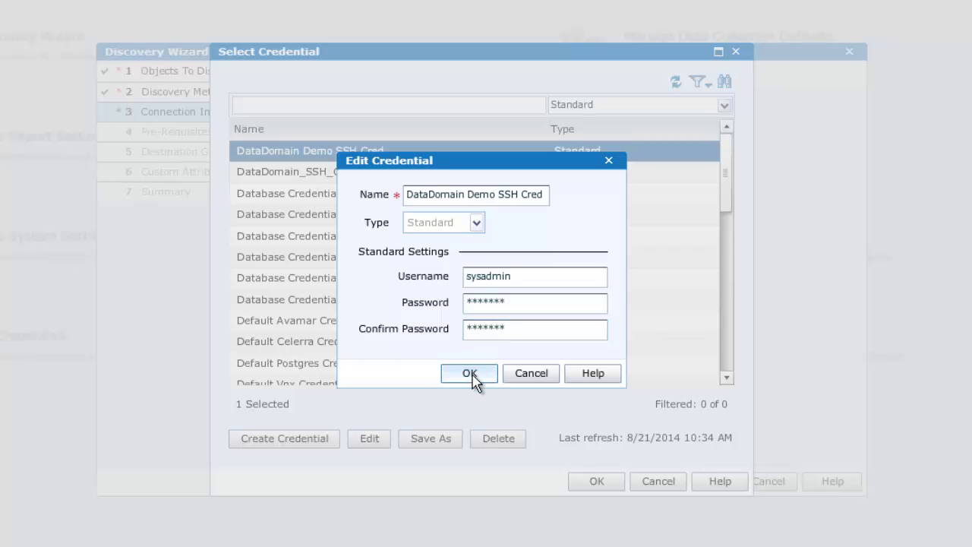
left_click(471, 375)
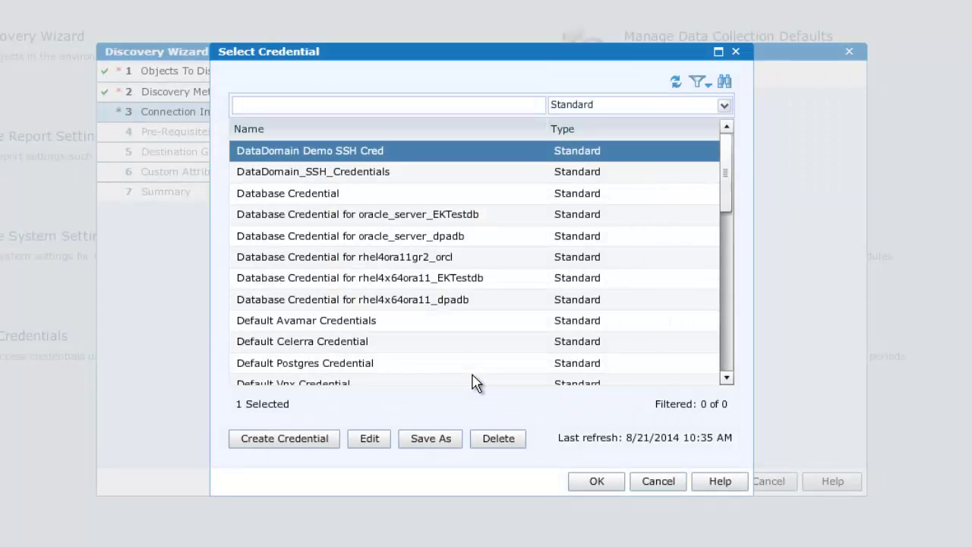
left_click(594, 483)
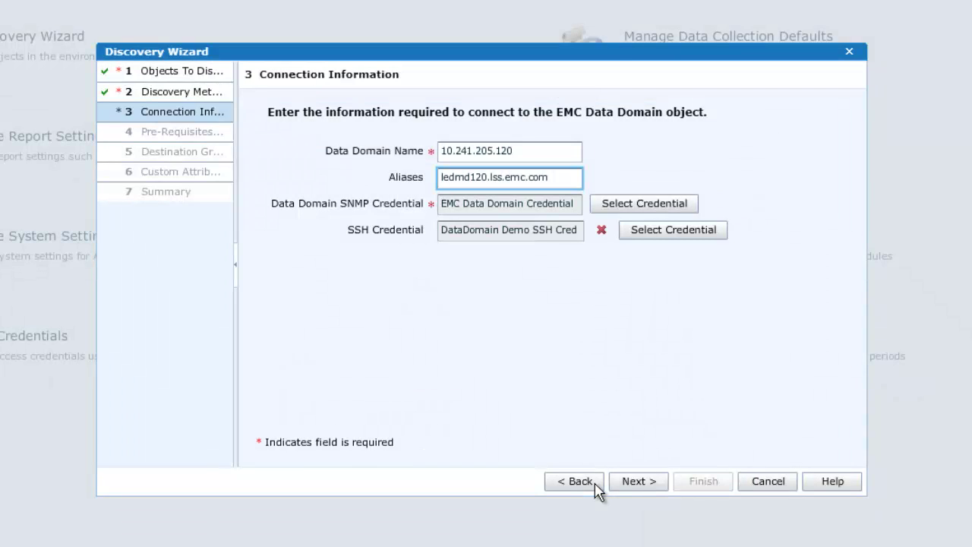
Run the prerequisites connection test until it succeeds and continue to Destination Groups.
left_click(638, 483)
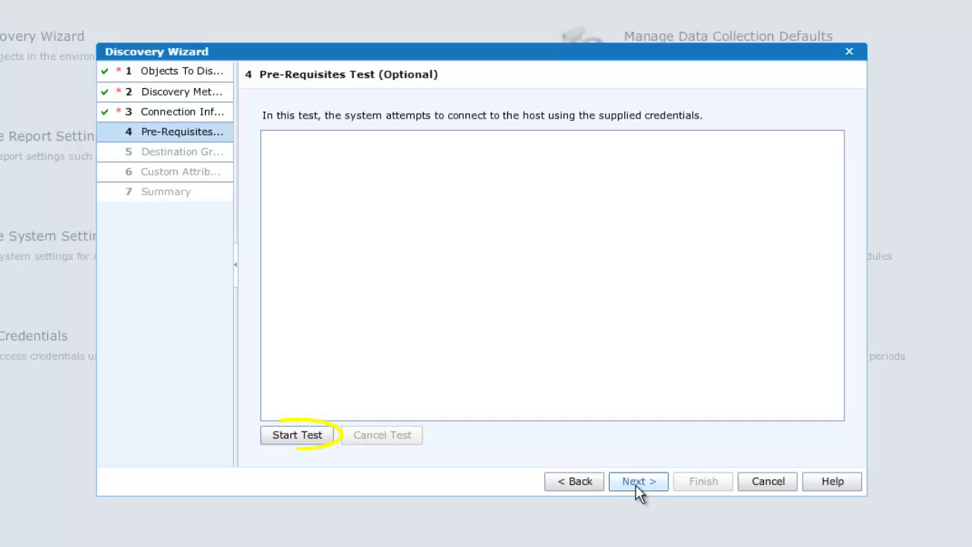
left_click(310, 438)
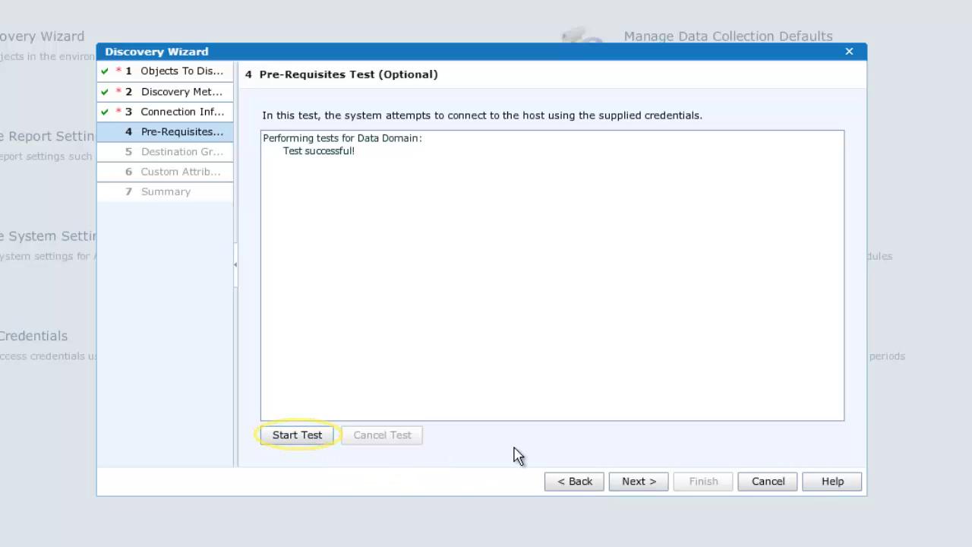
left_click(637, 481)
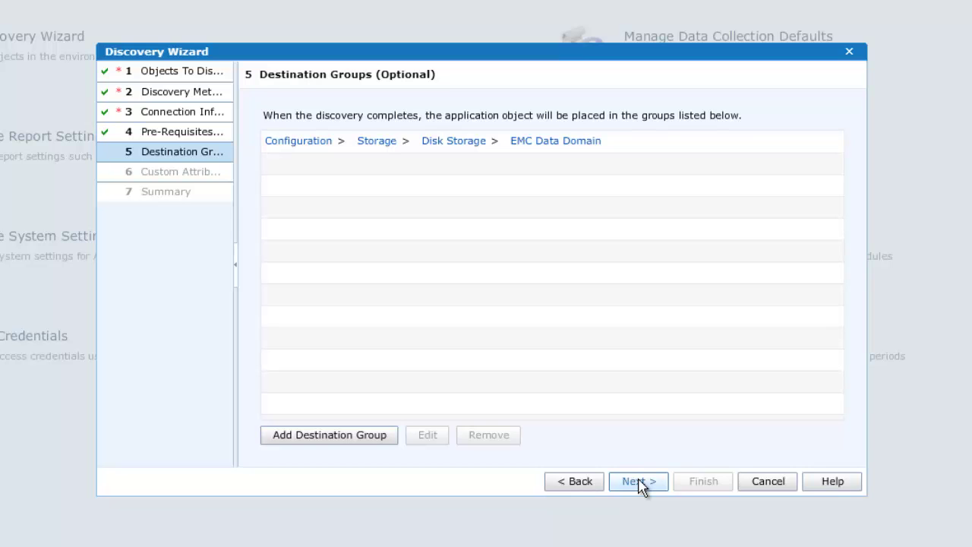
Add Configuration > Storage > Disk Storage > EMC Data Domain > DDOS 5.4 as destination and remove the generic EMC Data Domain entry.
left_click(343, 436)
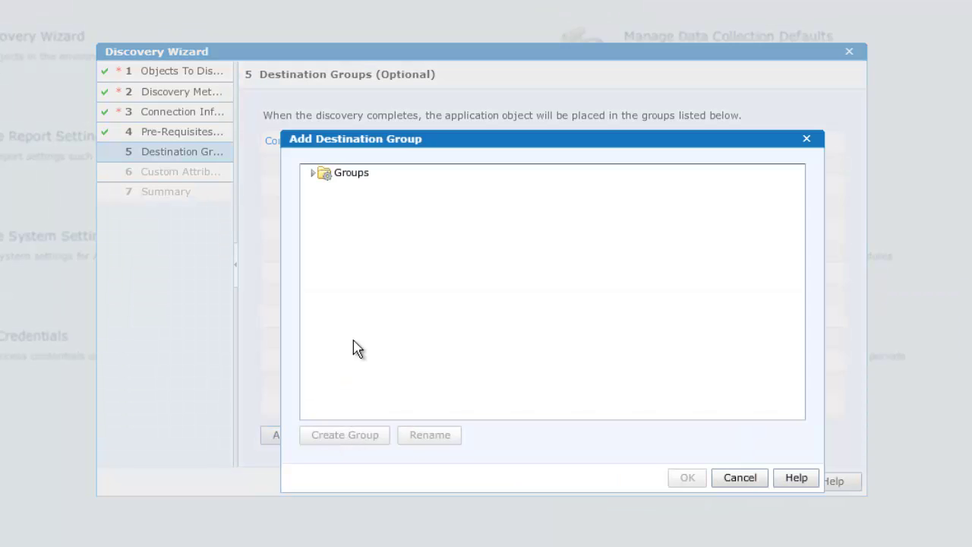
left_click(313, 174)
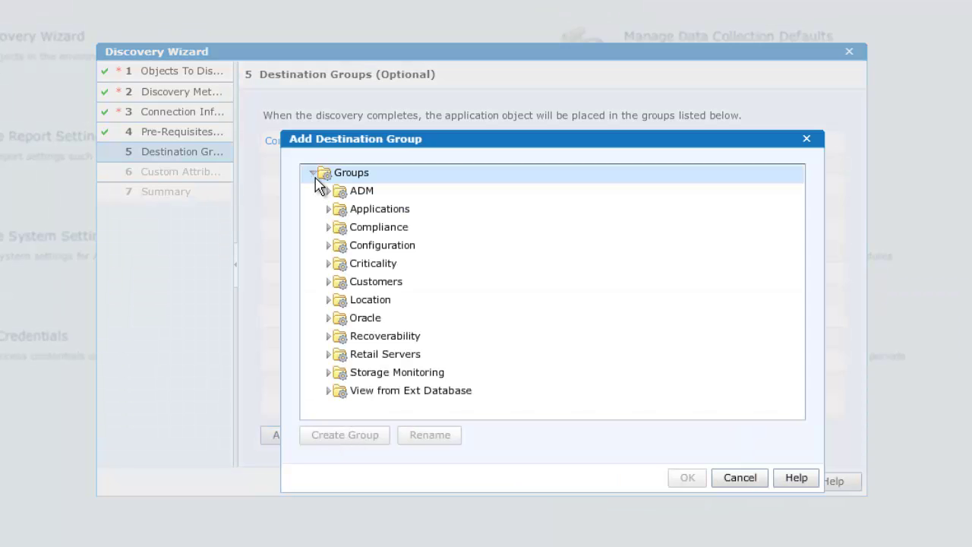
left_click(329, 246)
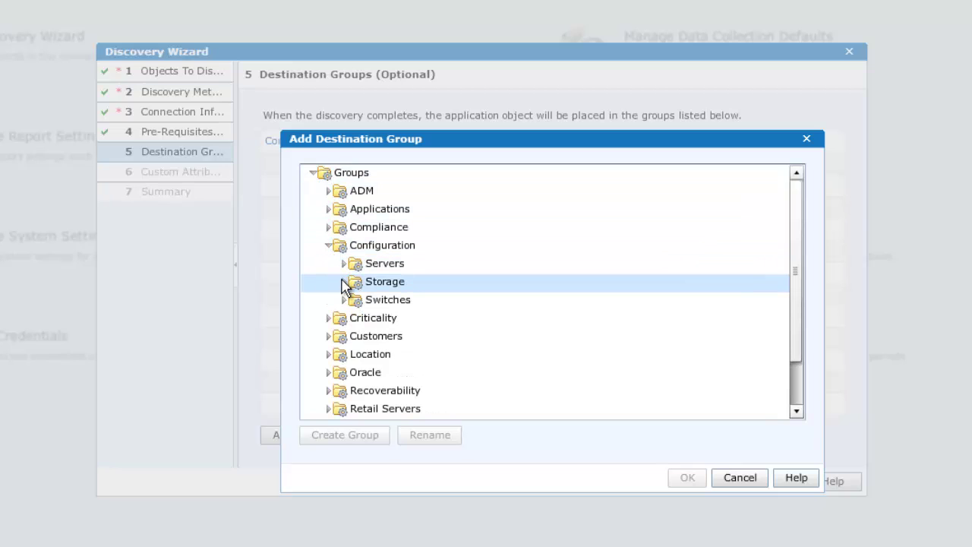
left_click(345, 283)
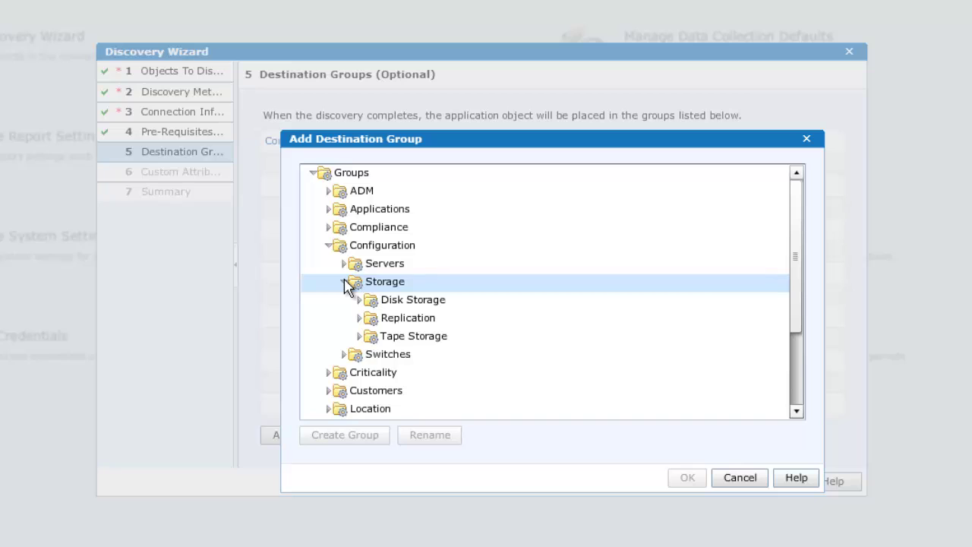
left_click(360, 300)
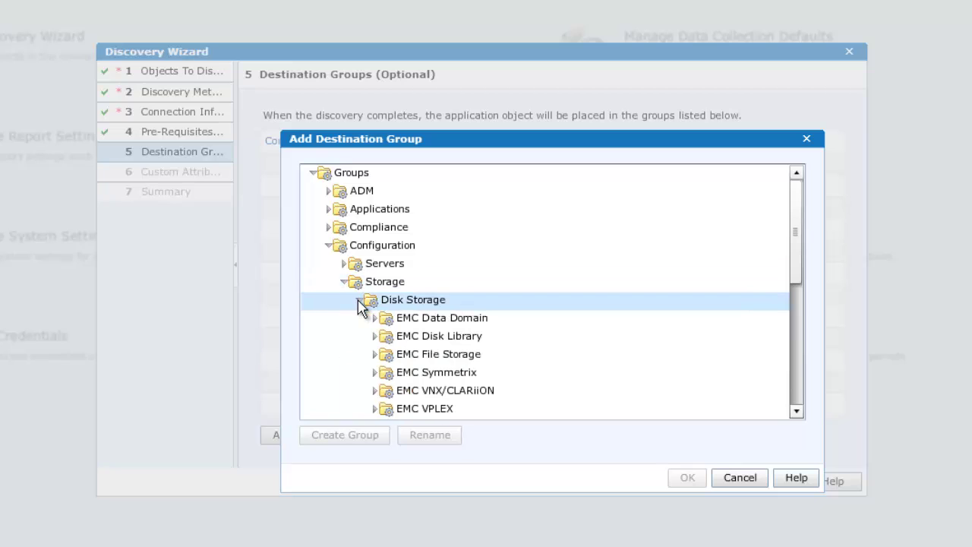
left_click(377, 319)
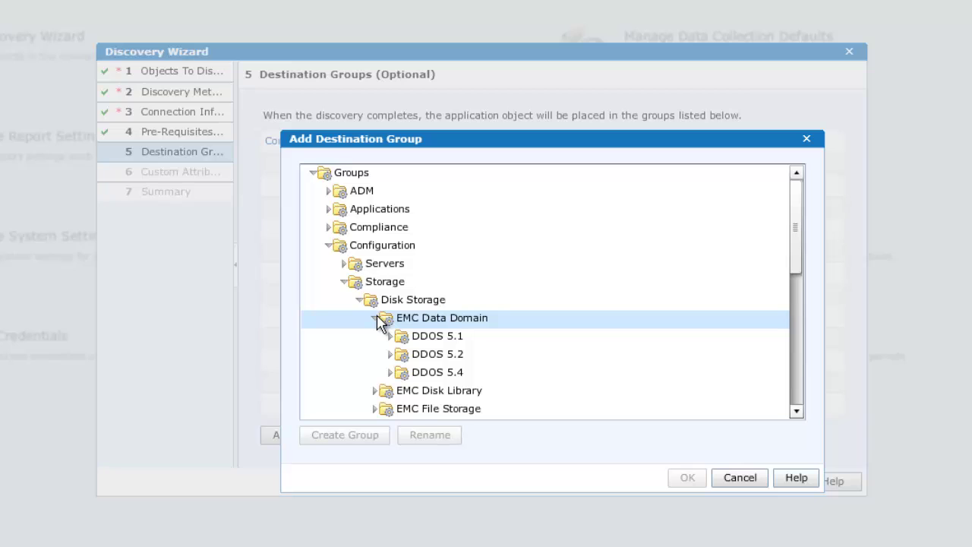
left_click(420, 377)
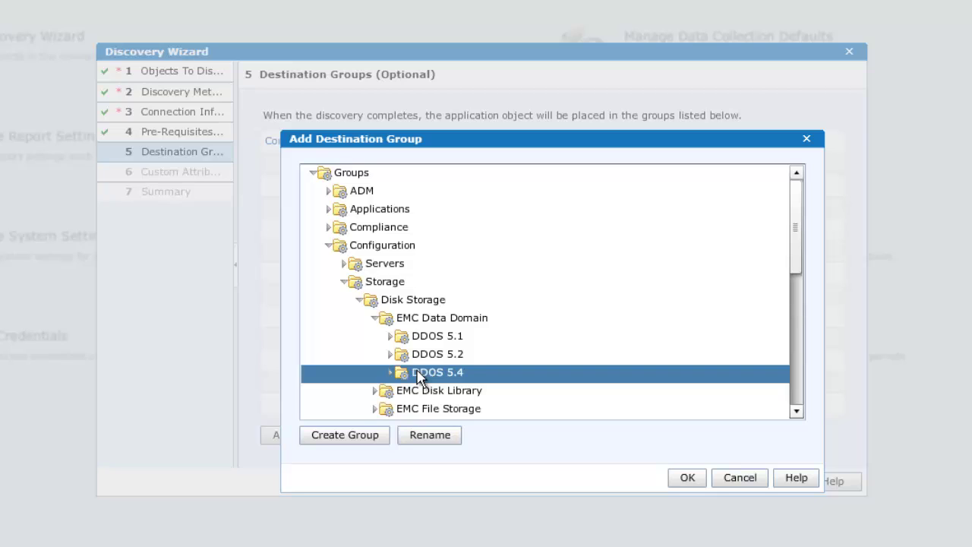
left_click(688, 478)
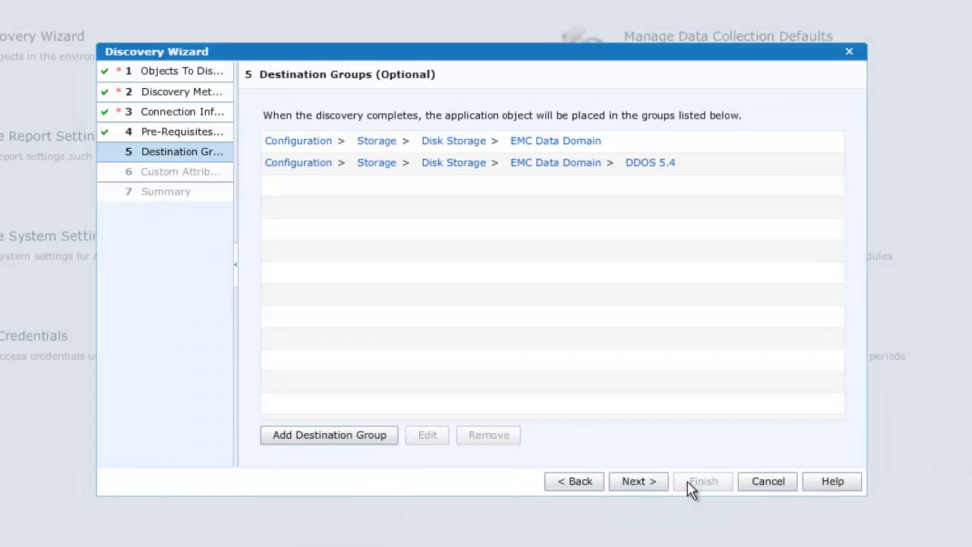
left_click(562, 145)
left_click(501, 436)
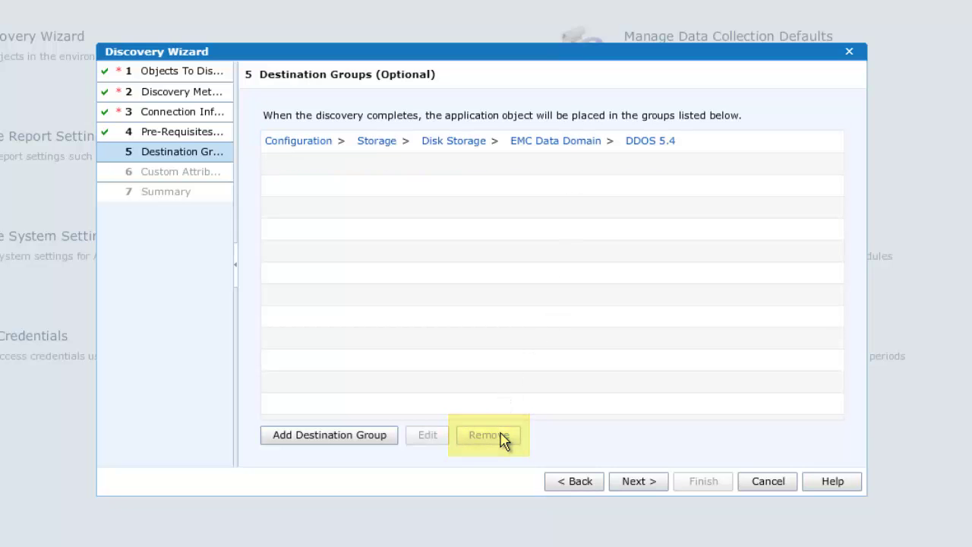
Pass through custom attributes and summary, then finish the wizard to run discovery.
left_click(640, 486)
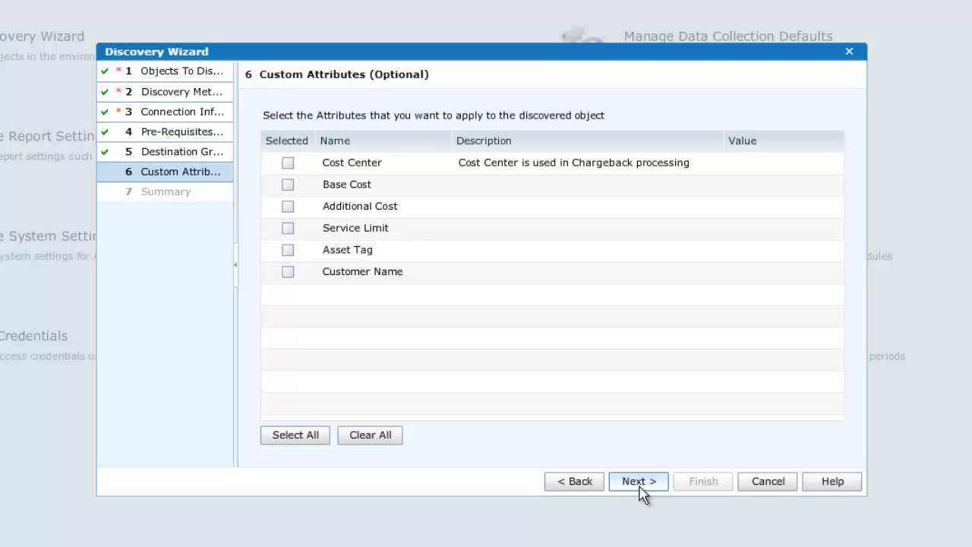
left_click(638, 481)
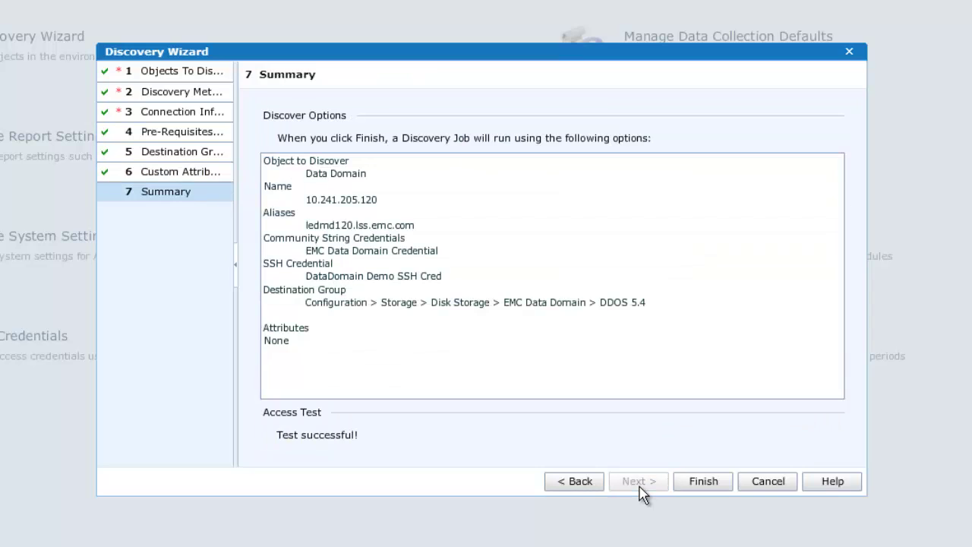
left_click(702, 482)
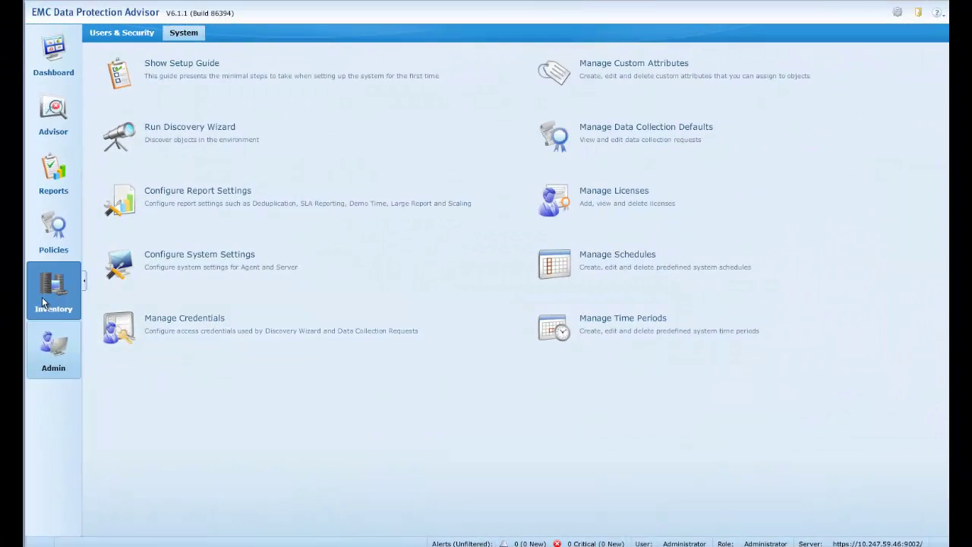
Open the Properties of 10.241.205.120 from the storage Object Library.
mouse_move(43, 302)
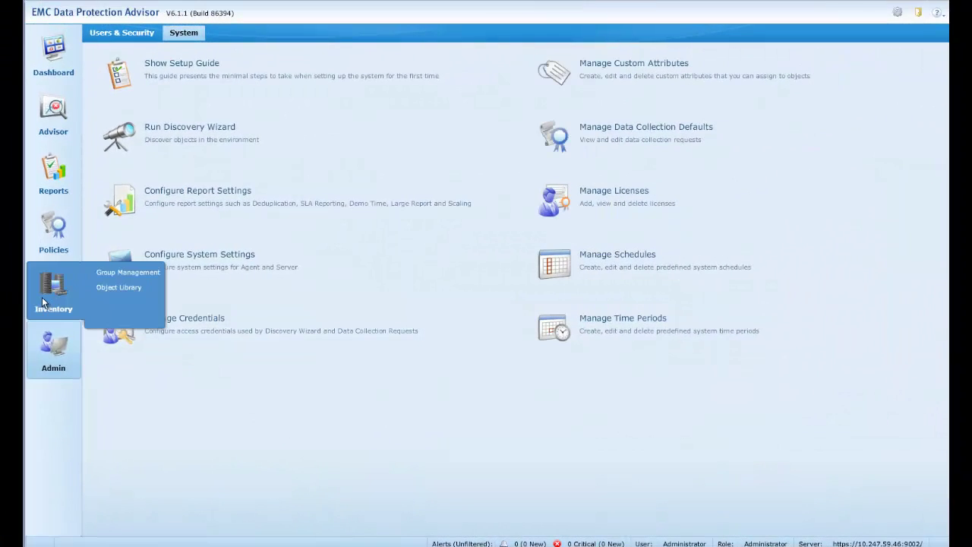
left_click(109, 287)
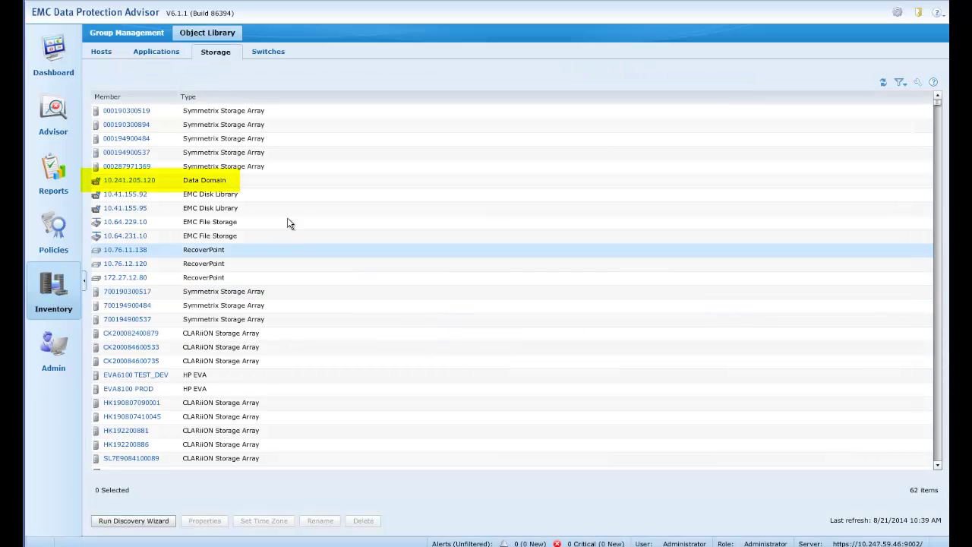
right_click(132, 187)
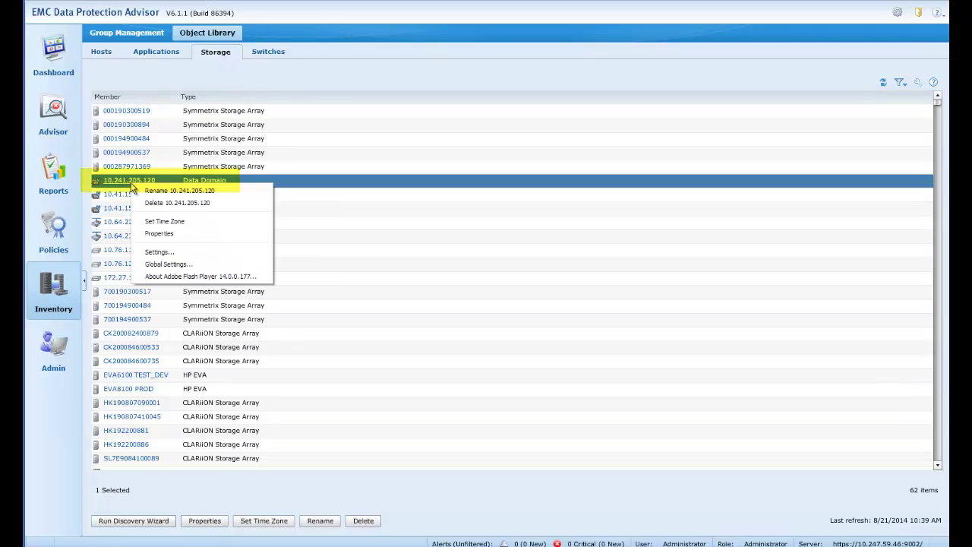
left_click(168, 235)
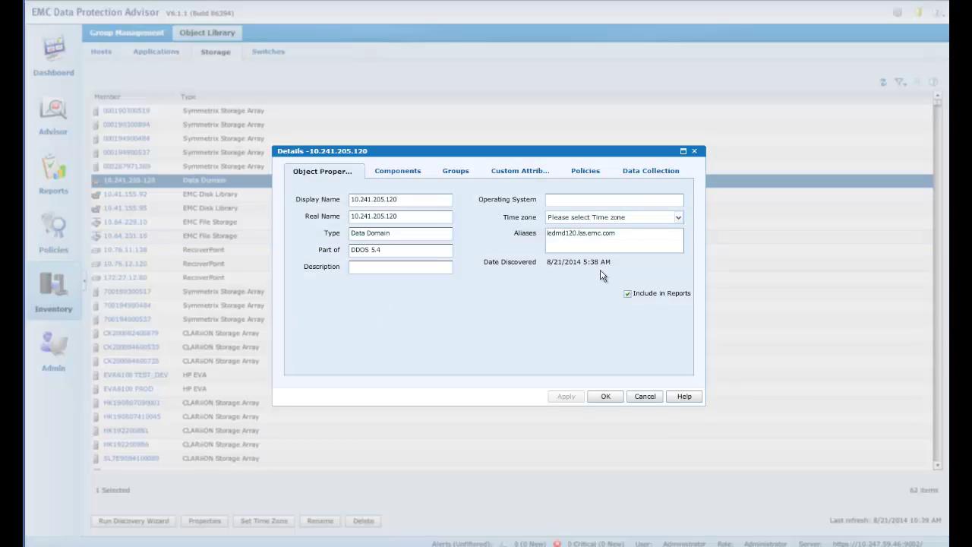
Run the DataDomain Configuration SSH collection request, review its history, and close the details.
left_click(647, 171)
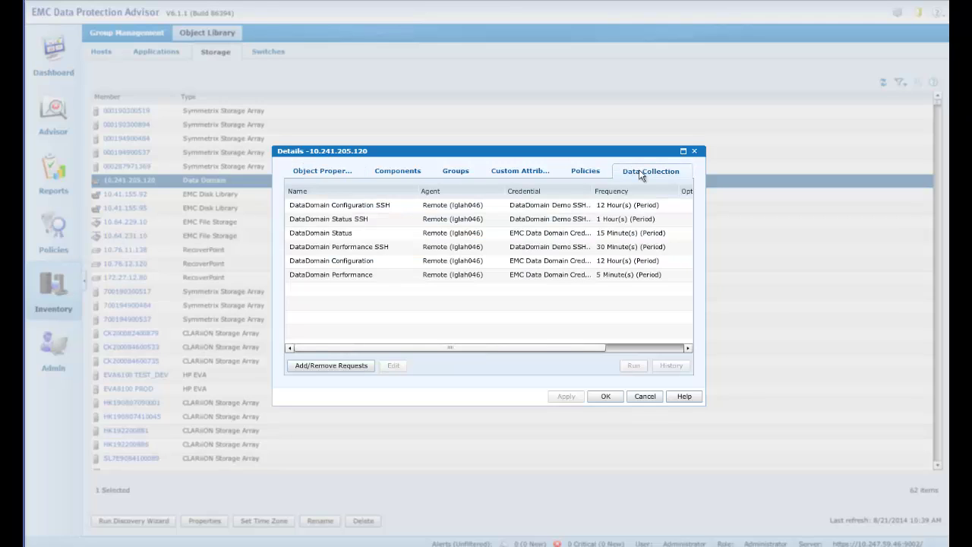
left_click(358, 211)
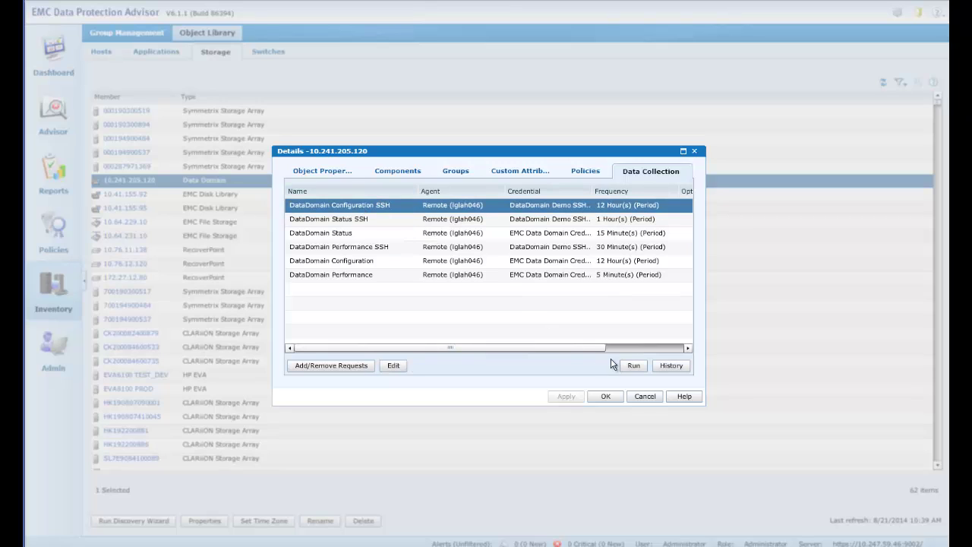
left_click(634, 366)
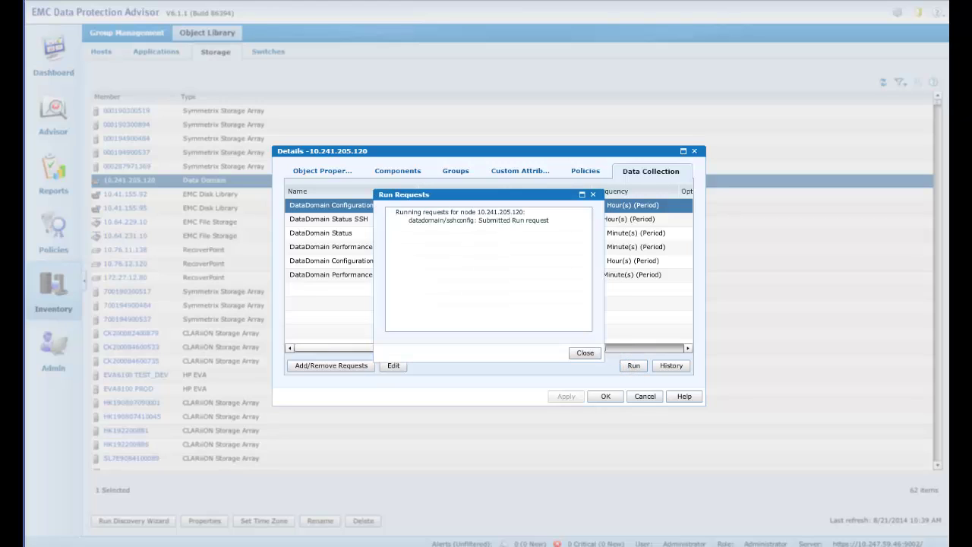
left_click(584, 354)
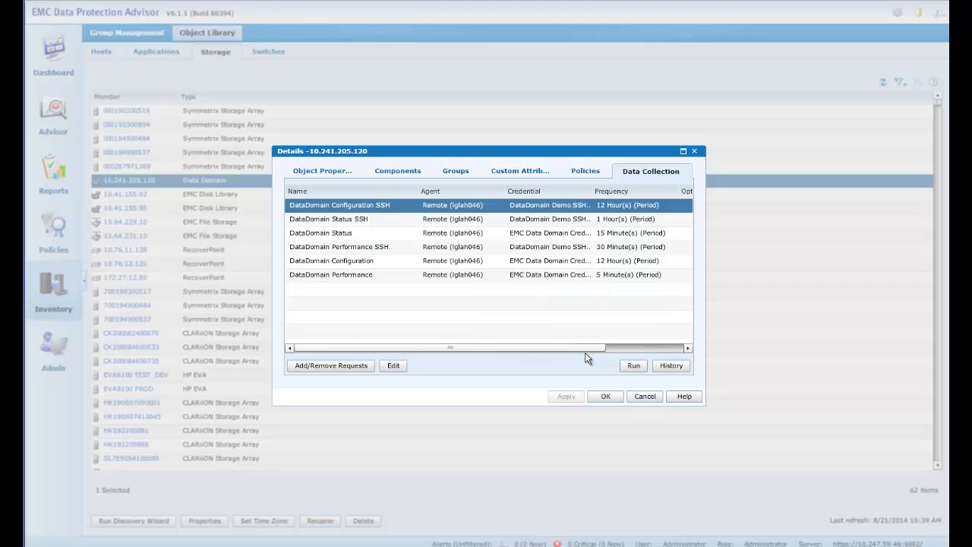
left_click(671, 366)
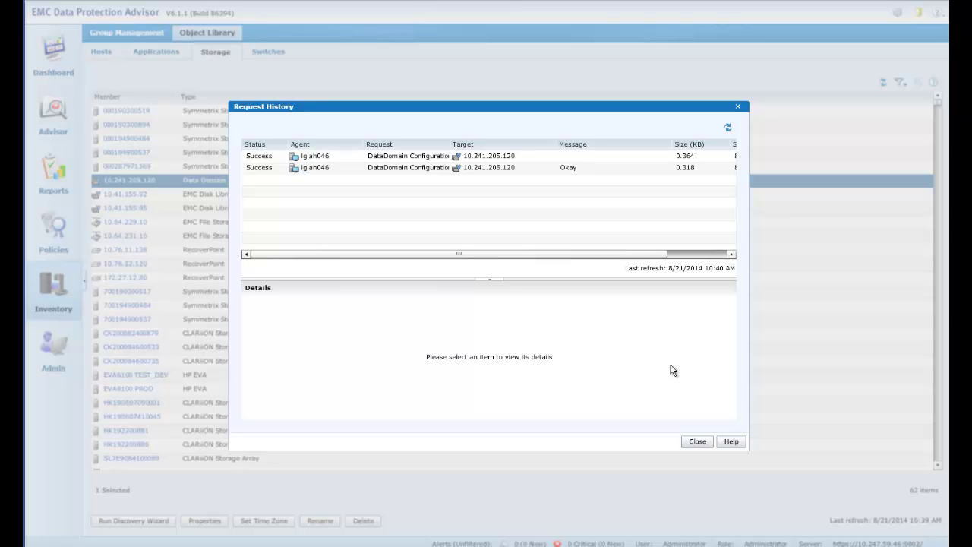
key("Escape")
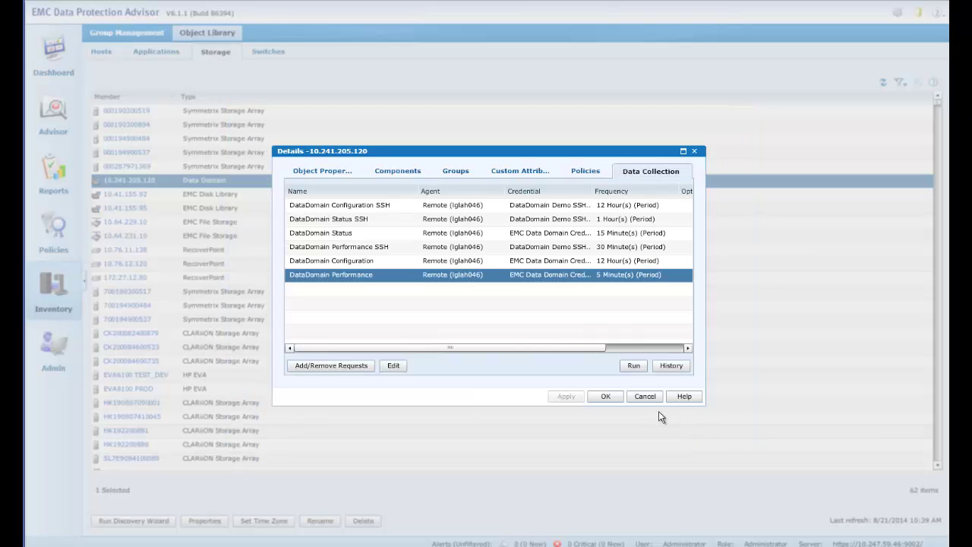
left_click(607, 396)
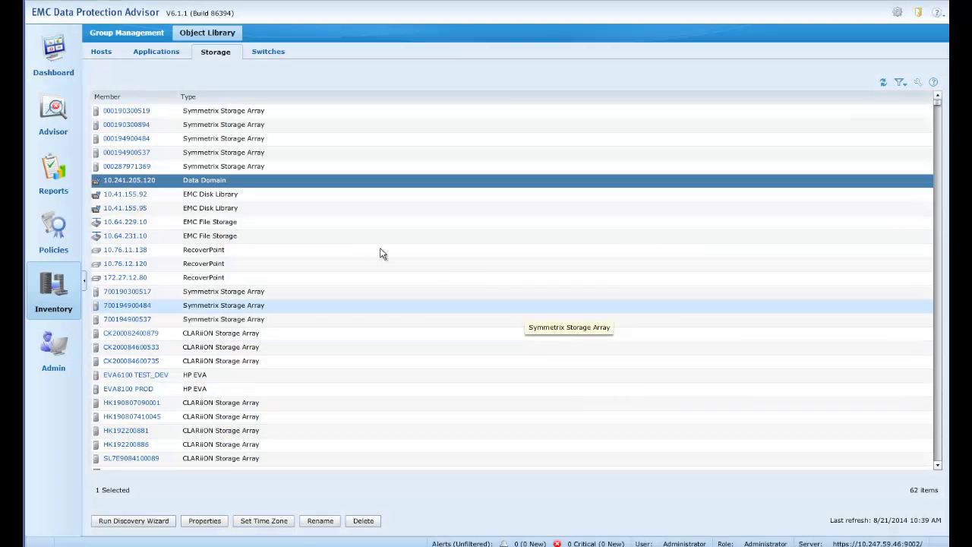
Start a new report scoped to Data Domain 10.241.205.120 under Configuration > Disk Storage > EMC Data Domain > DDOS 5.4.
mouse_move(56, 181)
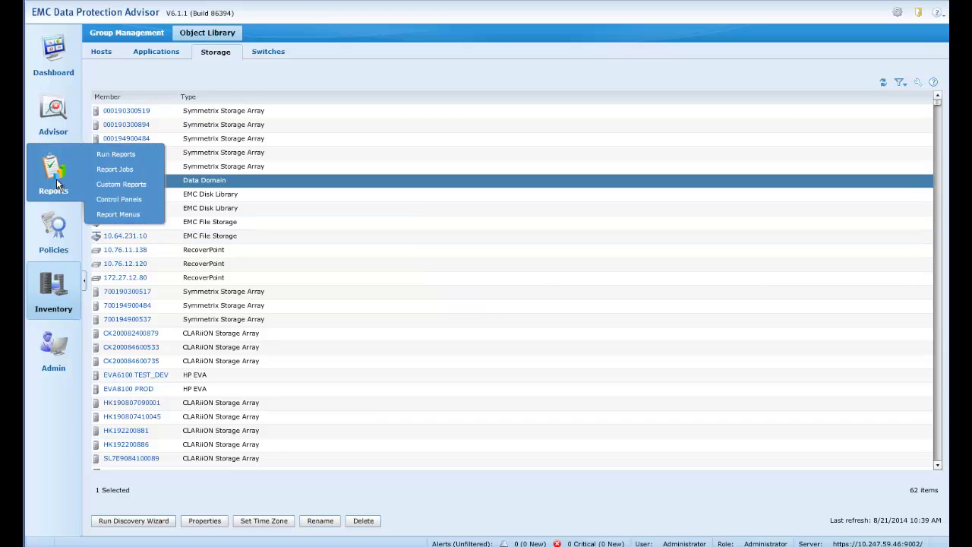
left_click(57, 178)
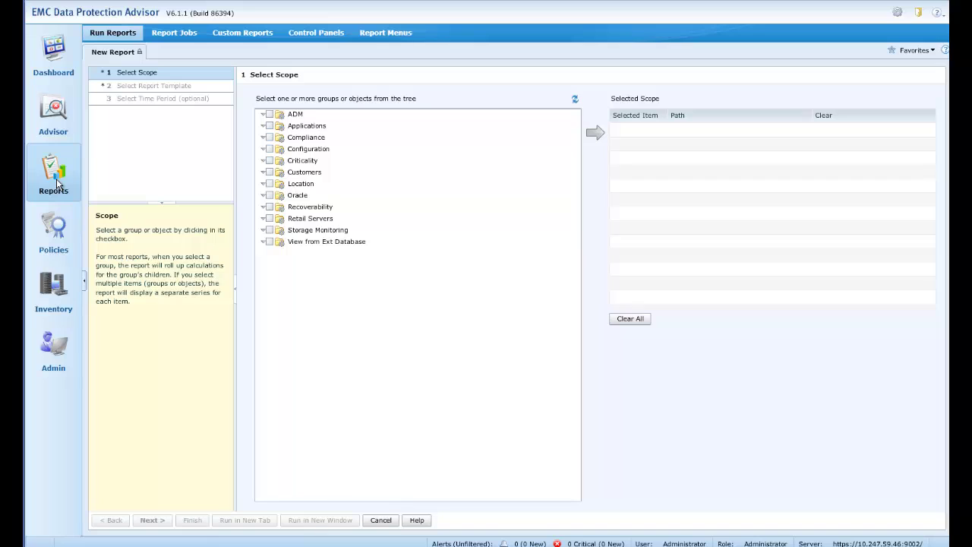
left_click(263, 148)
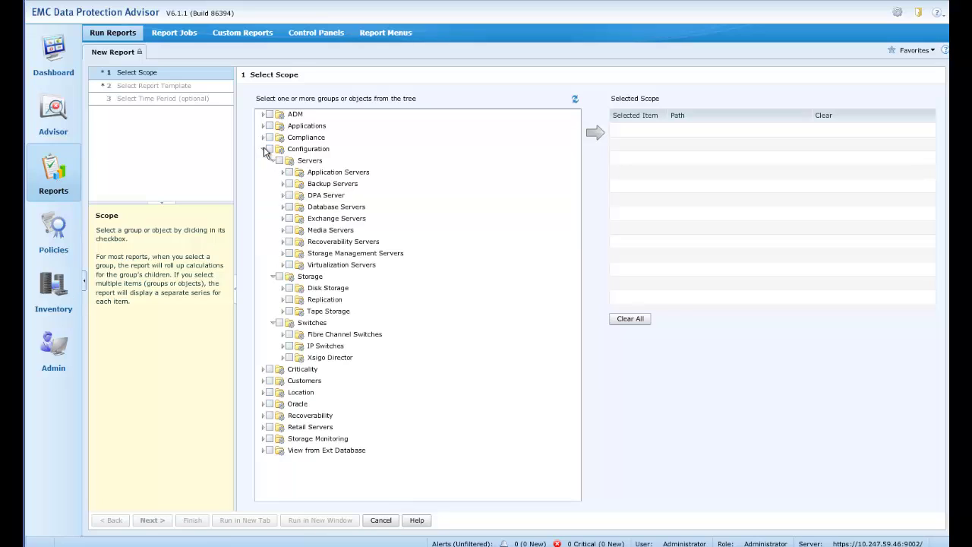
left_click(282, 289)
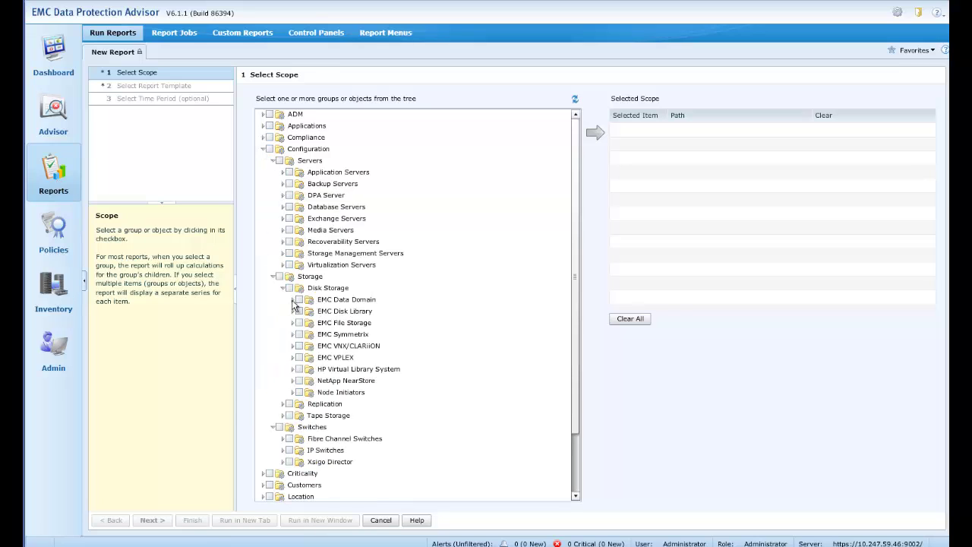
left_click(292, 299)
left_click(302, 334)
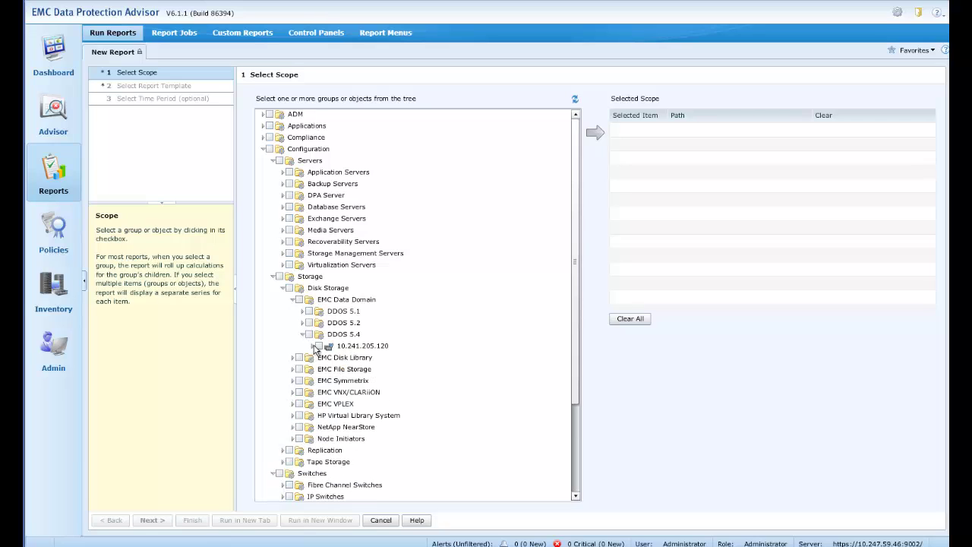
left_click(320, 346)
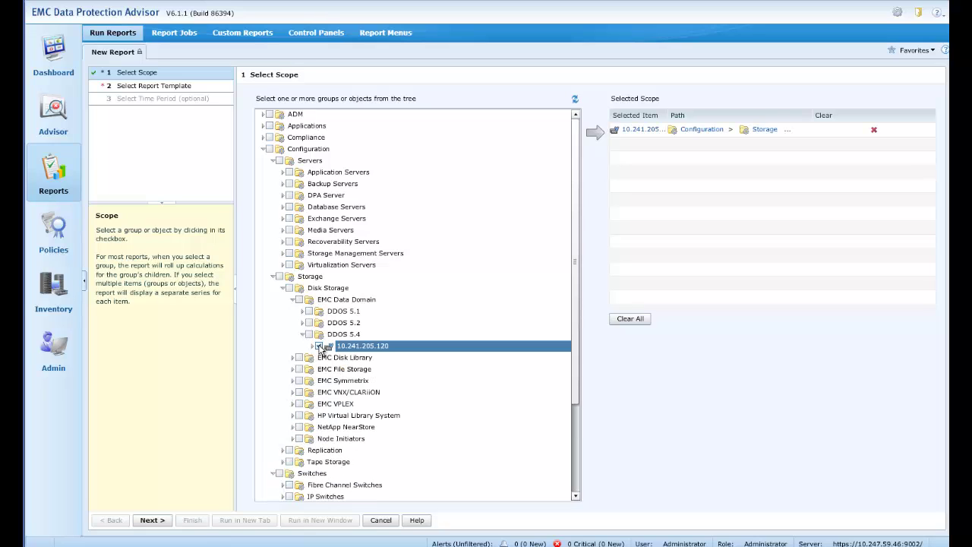
Choose the Configuration > Fileserver > Fileserver Exports template and run it in a new tab.
left_click(140, 88)
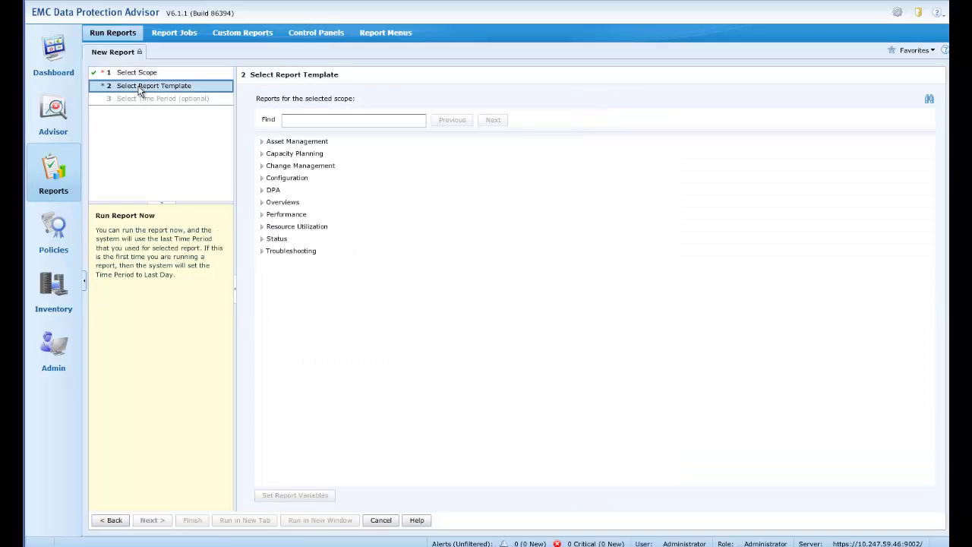
left_click(262, 179)
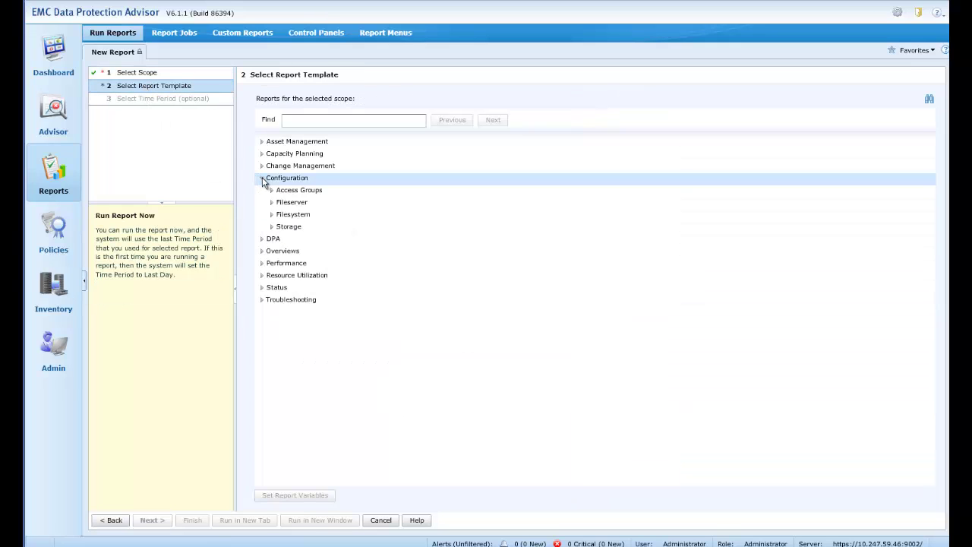
left_click(272, 203)
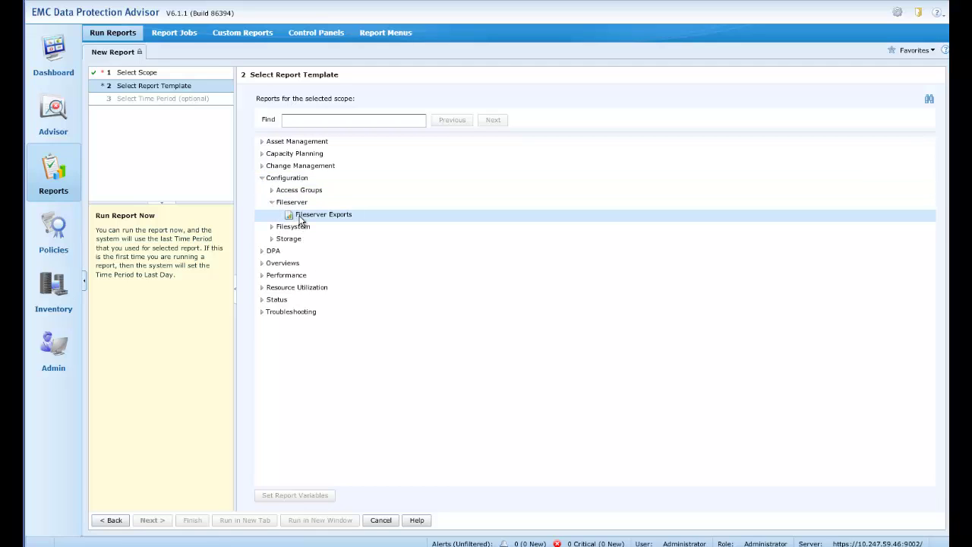
left_click(301, 218)
left_click(266, 522)
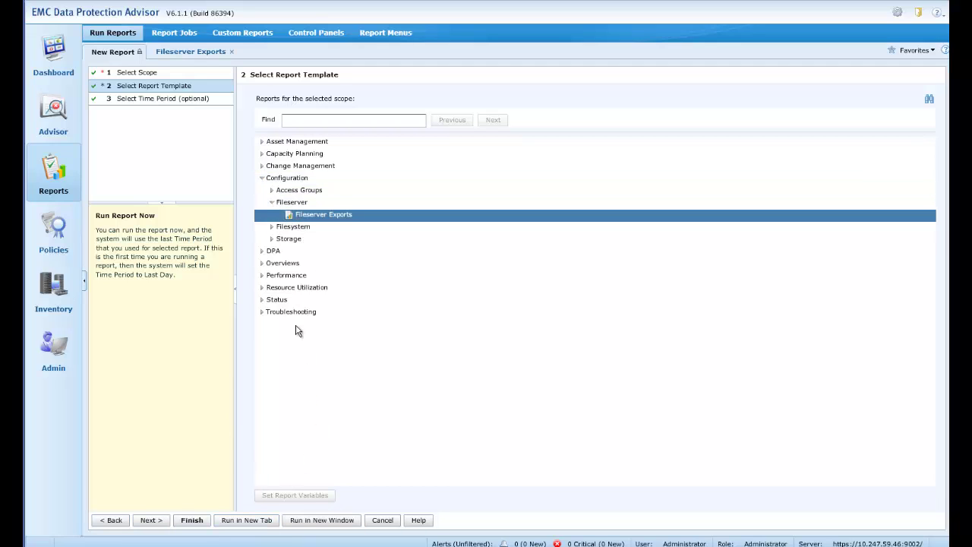
Review the six Fileserver Exports, then run and view the Status > Filesystem > Filesystem Status report in a new tab.
left_click(190, 59)
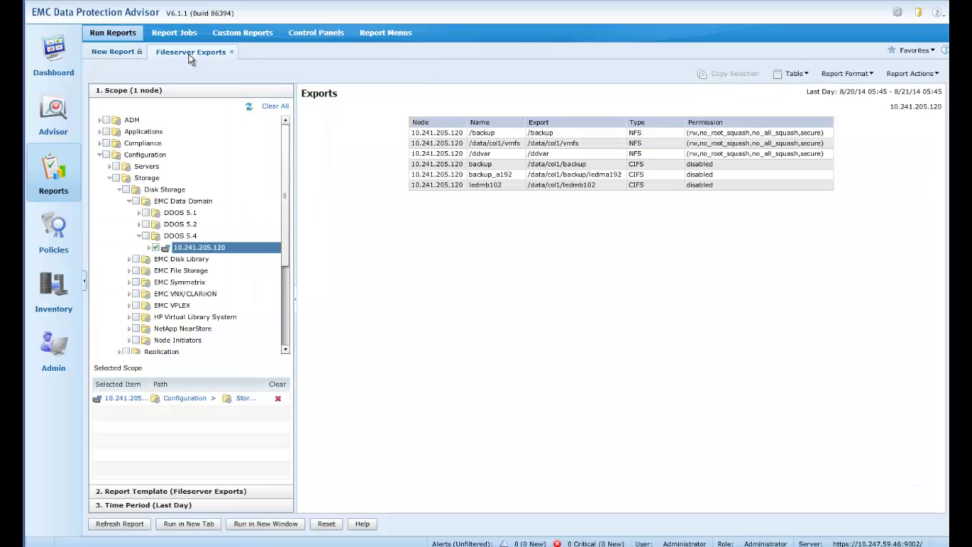
left_click(171, 491)
left_click(99, 259)
left_click(125, 307)
left_click(137, 319)
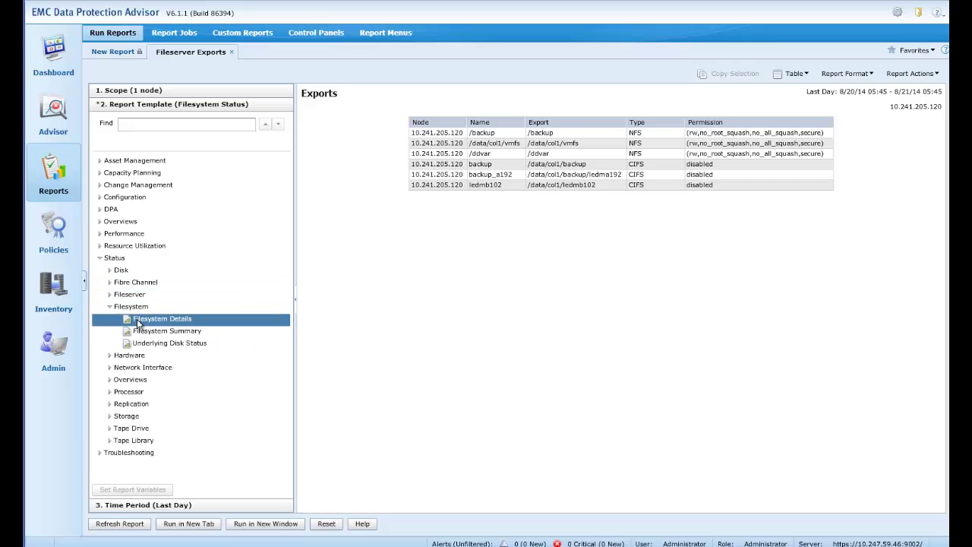
left_click(189, 523)
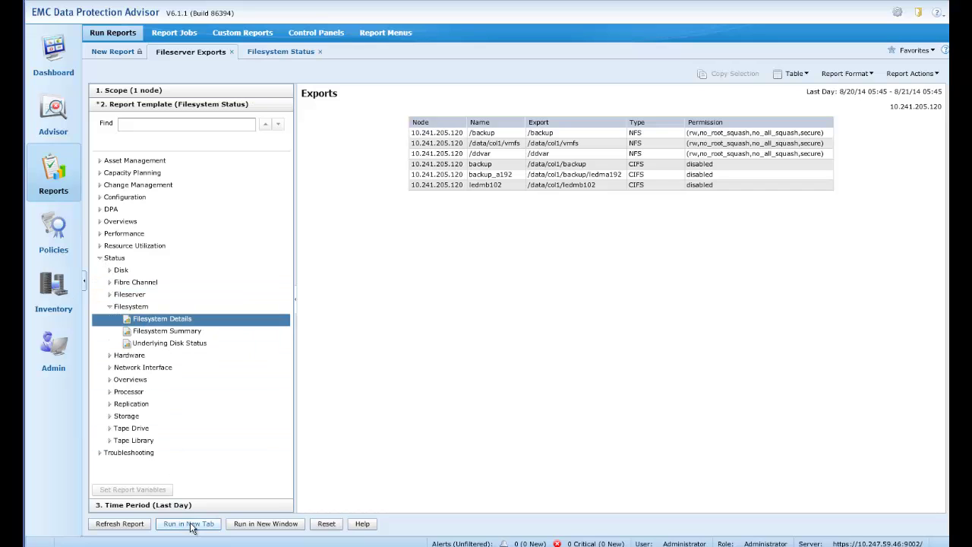
left_click(282, 56)
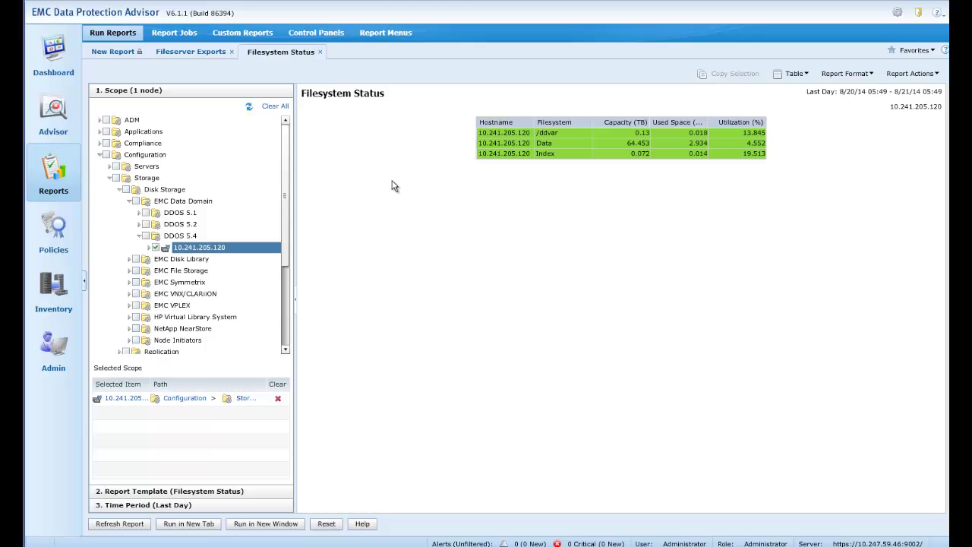